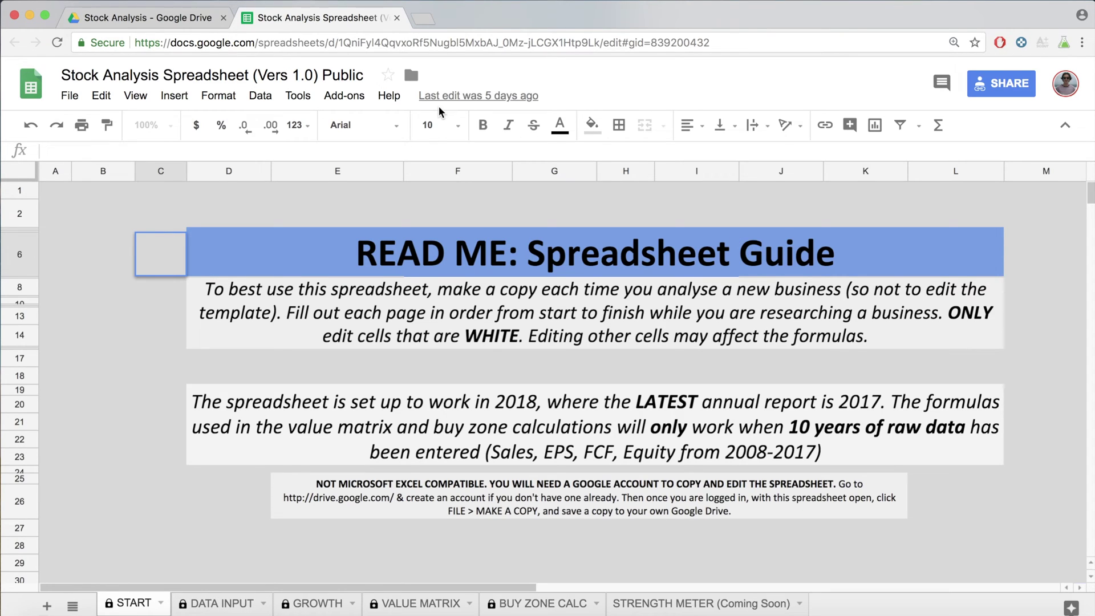
Step: On the DATA INPUT sheet, enter a test 'h' in C3, then delete it so the grid stays empty
left_click(225, 603)
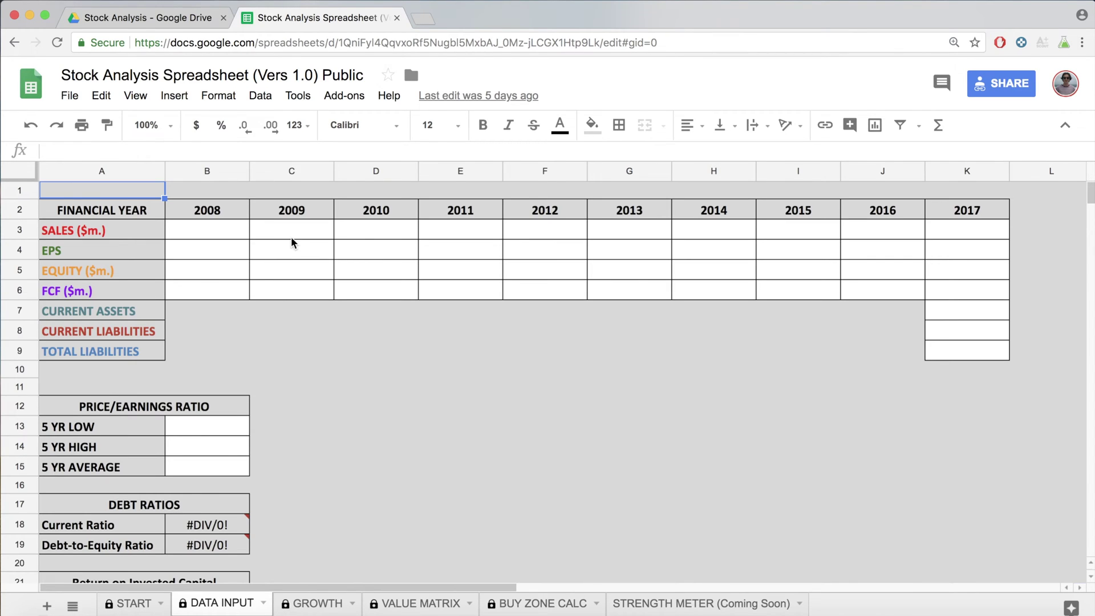
left_click(291, 238)
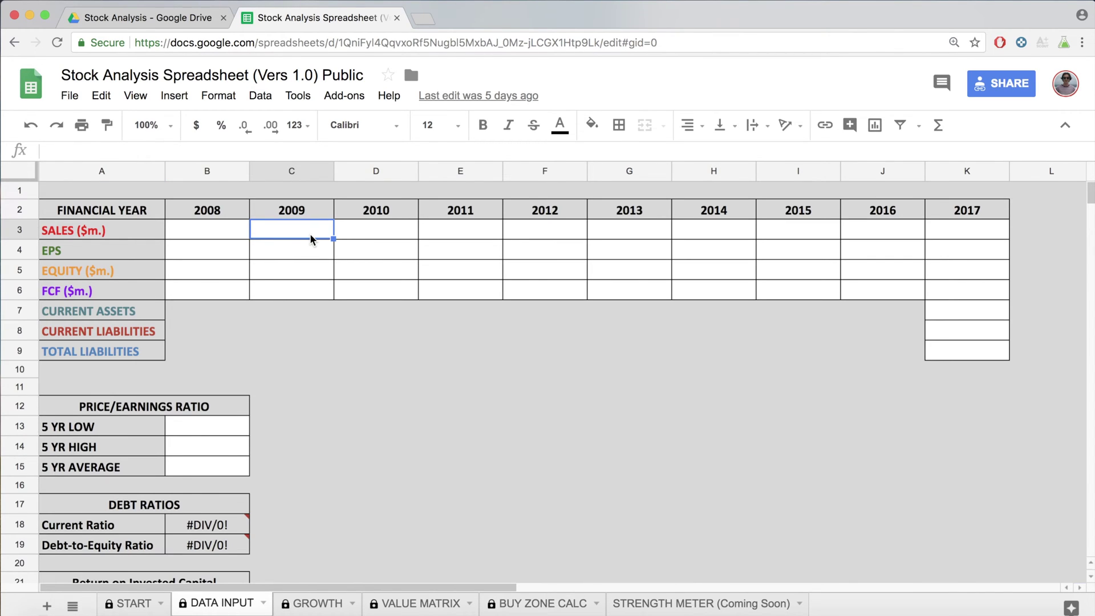
type("h")
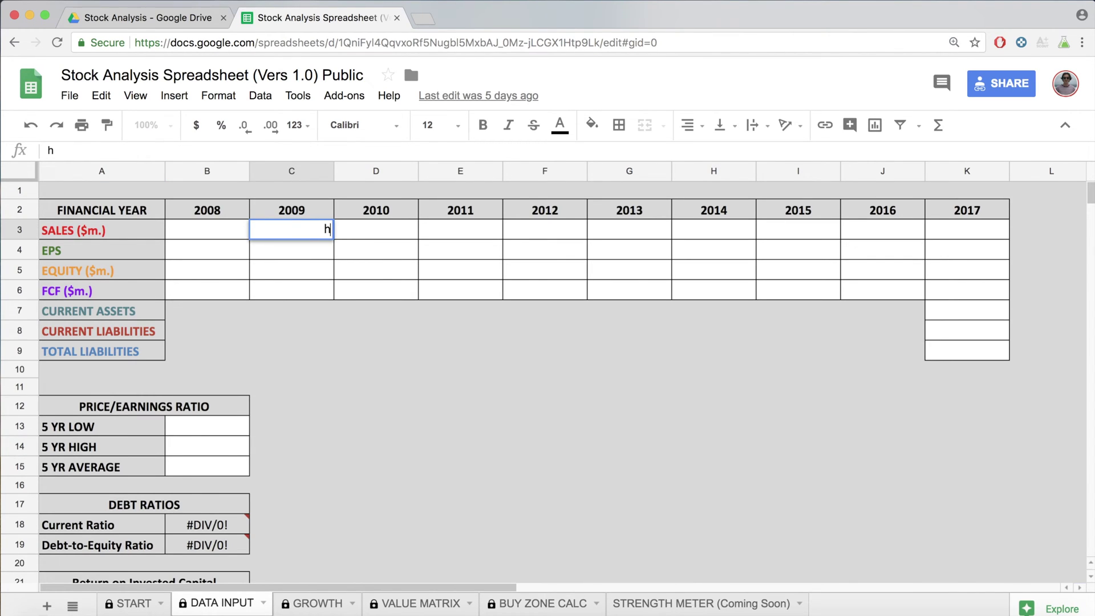
left_click(387, 254)
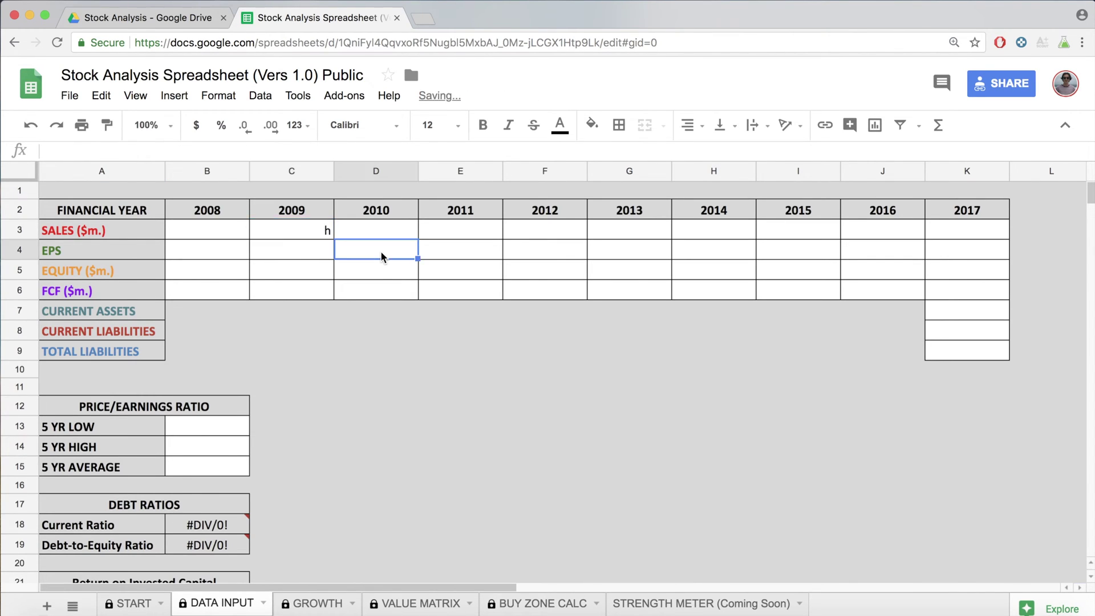
left_click(315, 234)
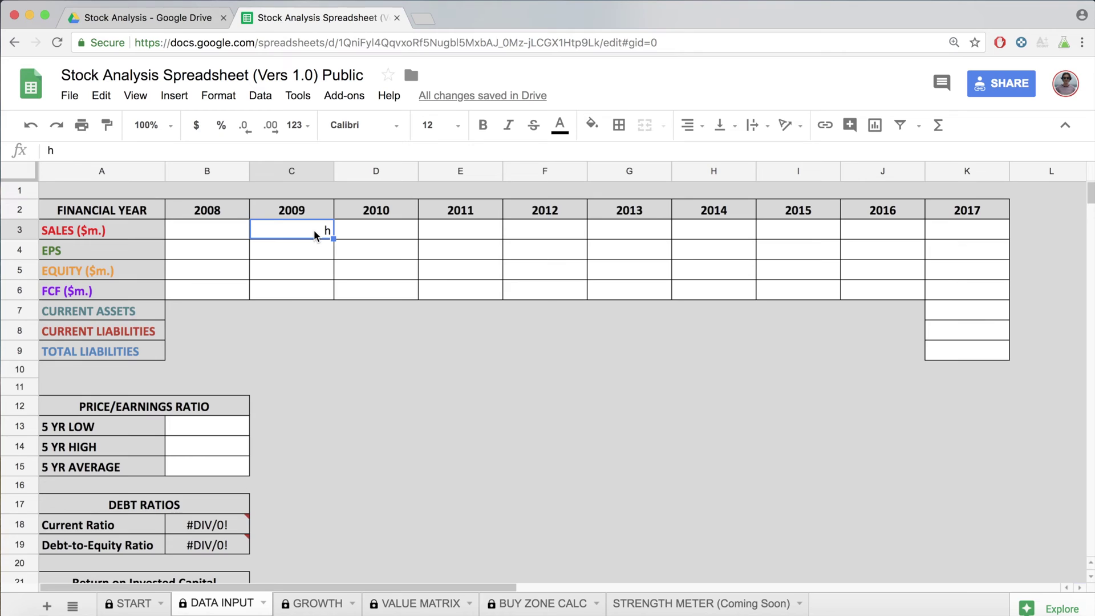
key("Delete")
left_click(348, 250)
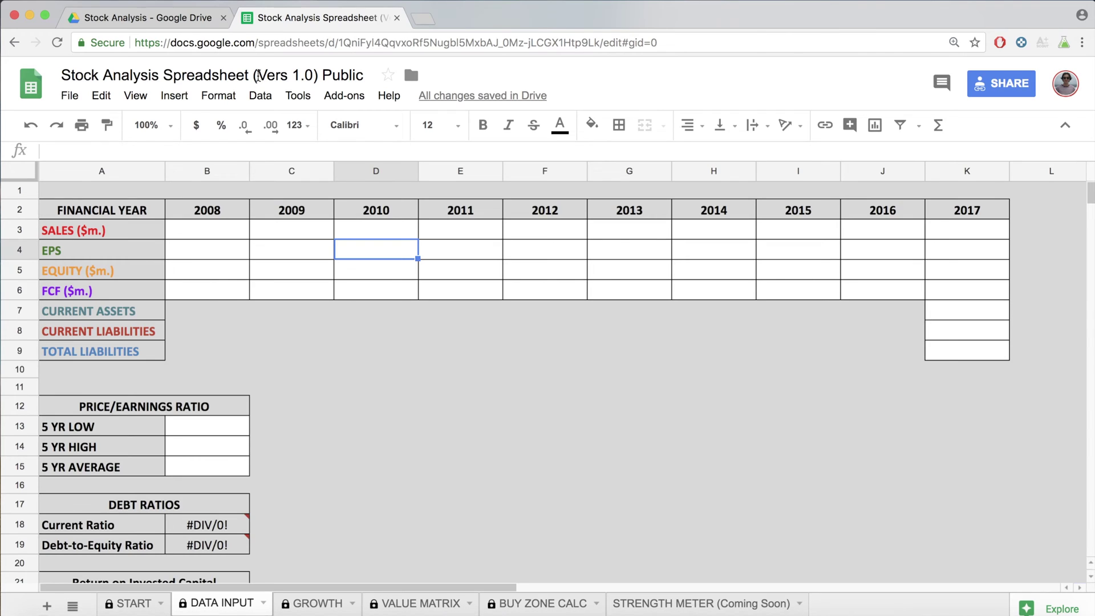
Step: Make a copy of the spreadsheet with Investment Portfolio as its destination folder
left_click(76, 99)
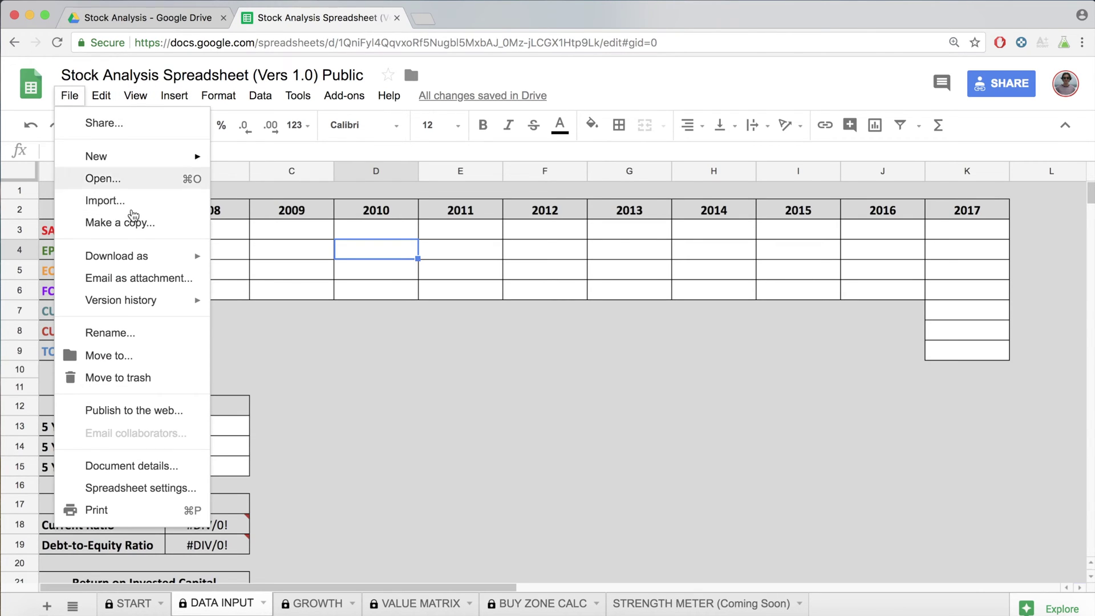
left_click(147, 224)
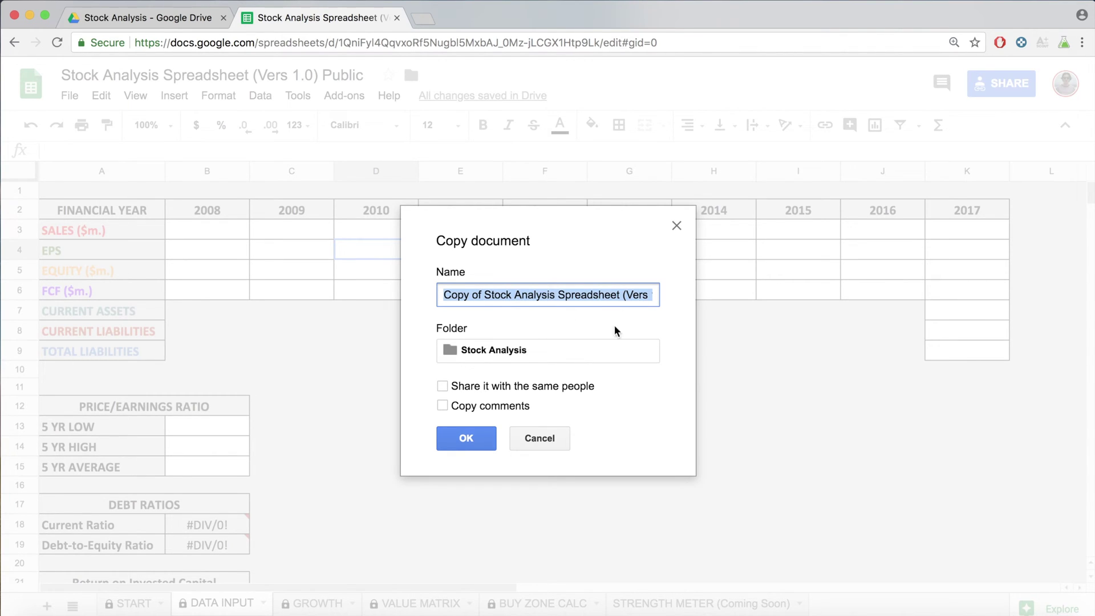
left_click(521, 352)
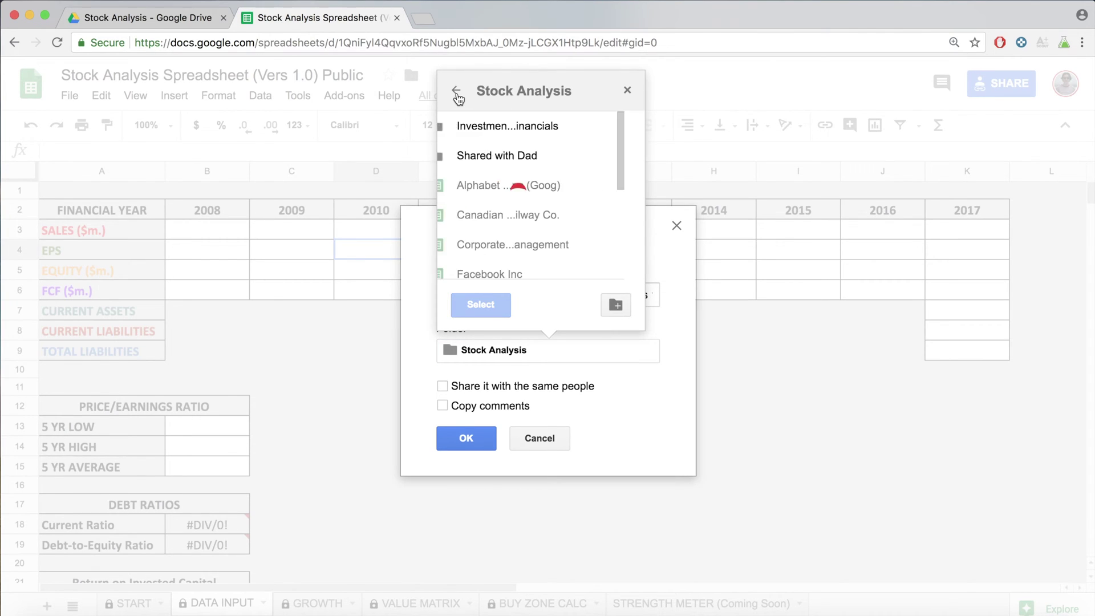
left_click(457, 92)
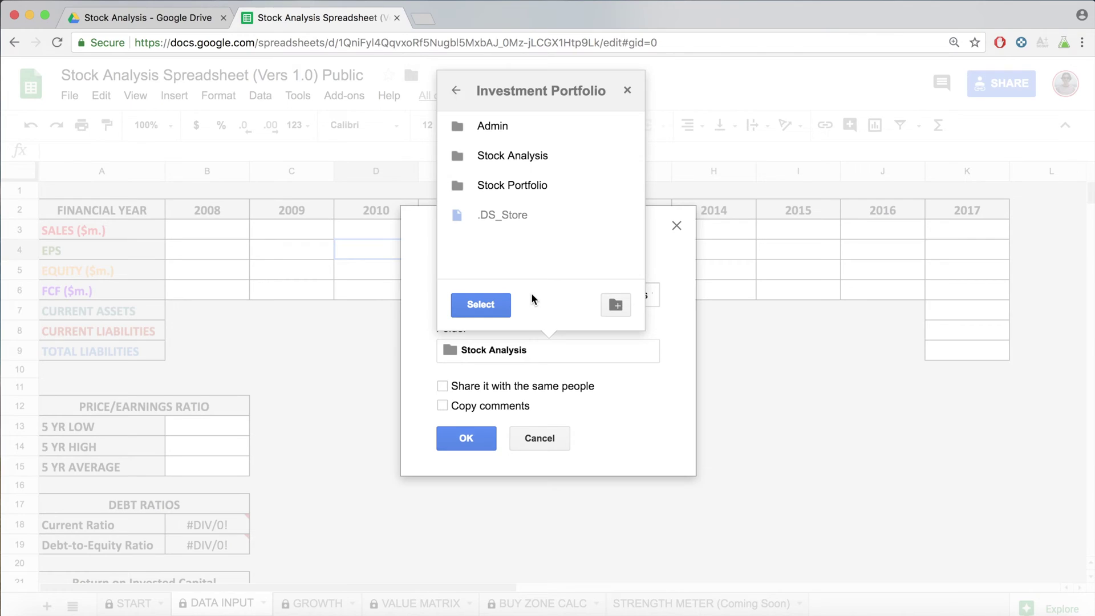
left_click(480, 303)
left_click(481, 441)
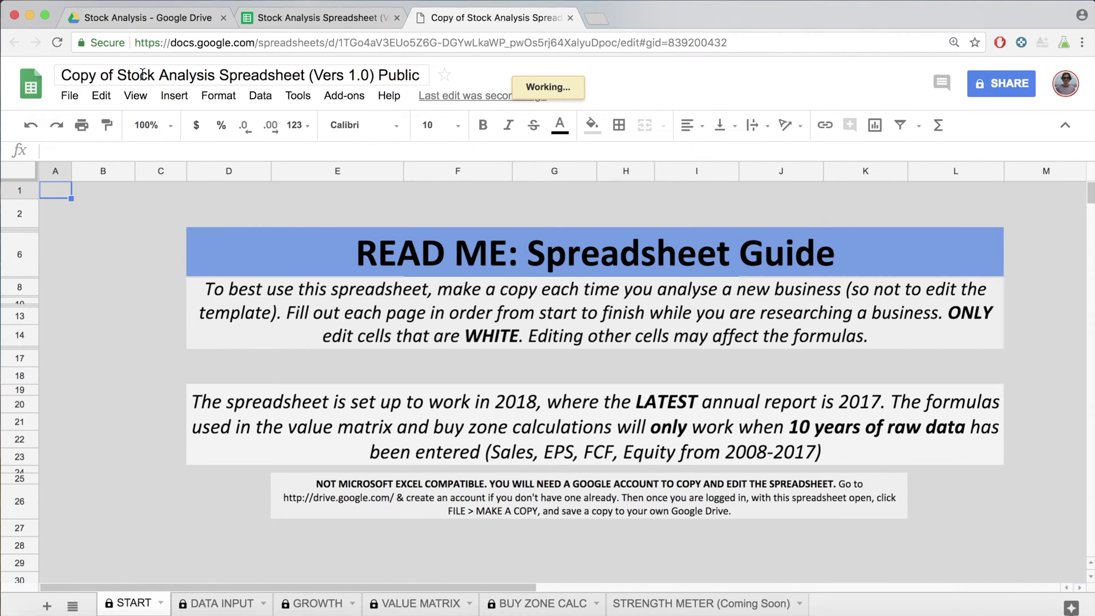
Step: Switch to the newly created copy and open its DATA INPUT sheet
left_click(351, 17)
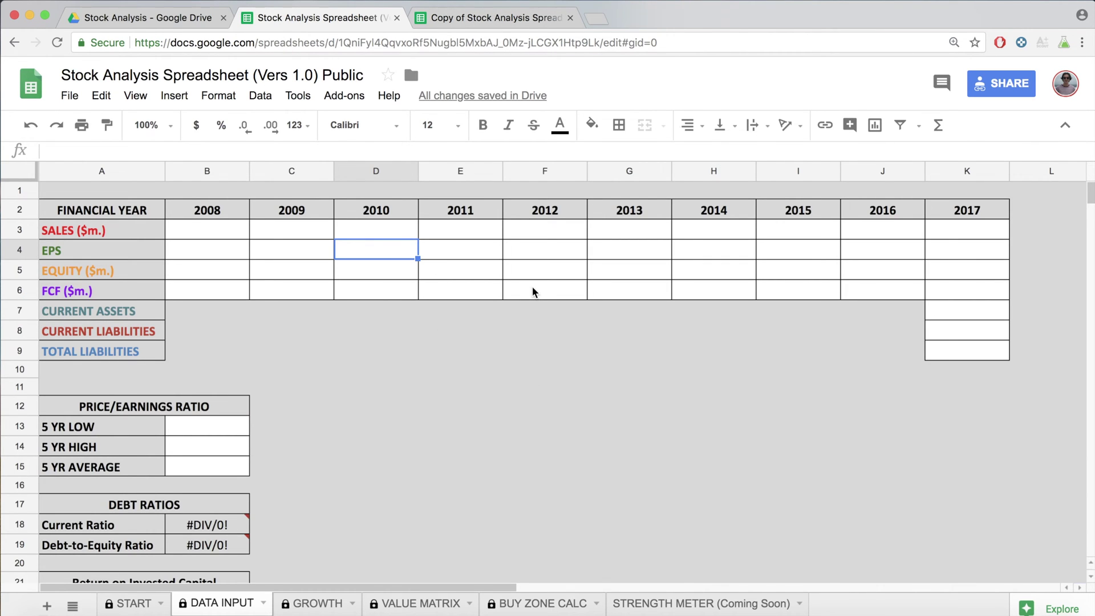
left_click(492, 17)
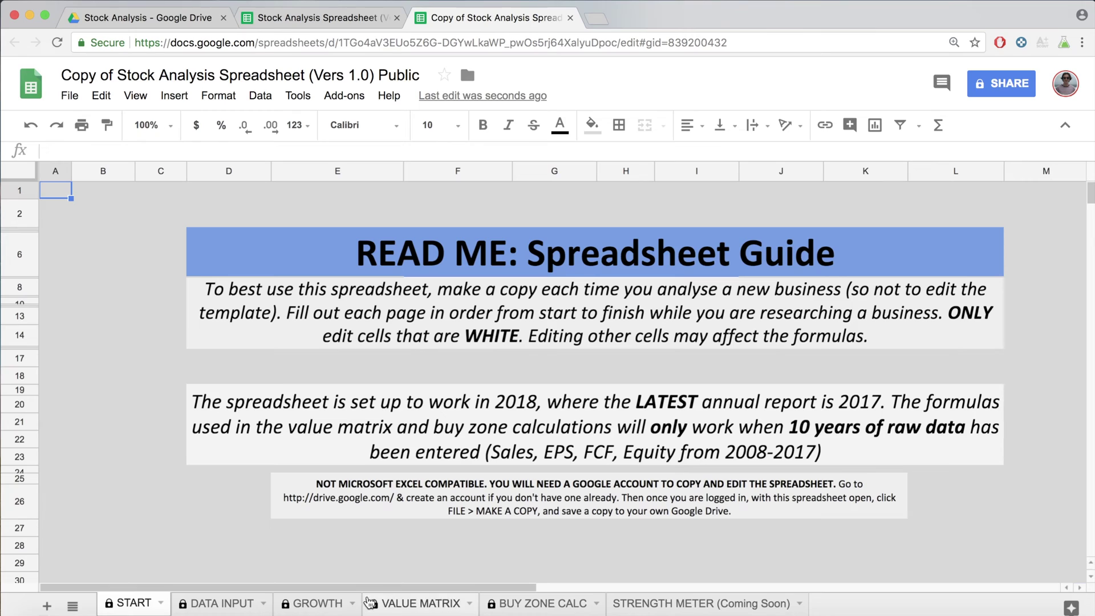
left_click(235, 609)
Step: Enter test values 45 in C3 and 50 in D3, replacing stray text
left_click(298, 230)
type("kjdh")
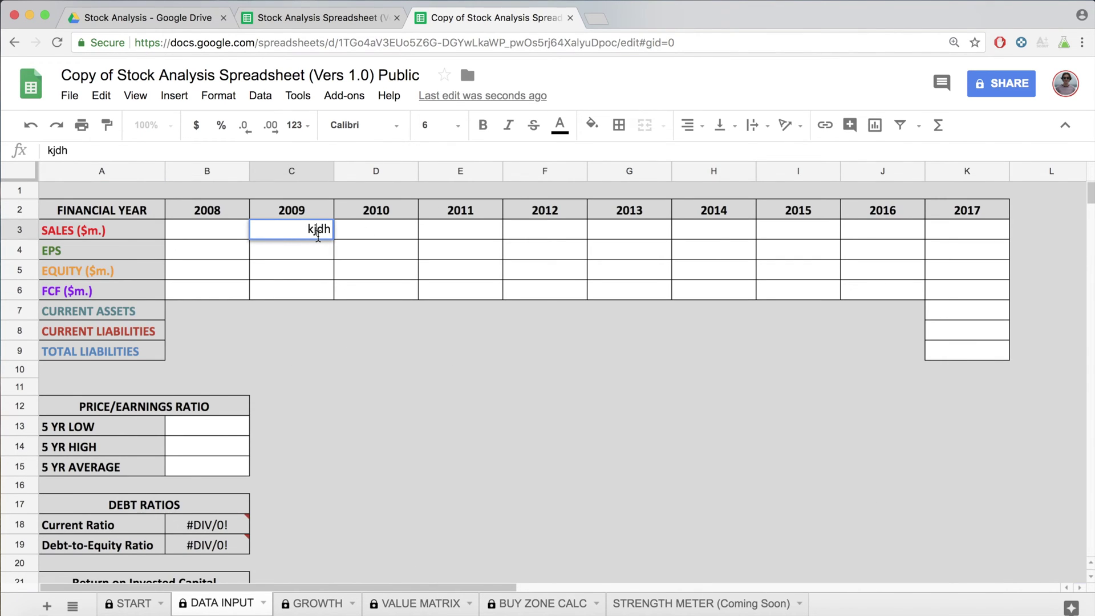
key("ctrl+a")
type("45")
left_click(398, 237)
type("50")
left_click(495, 298)
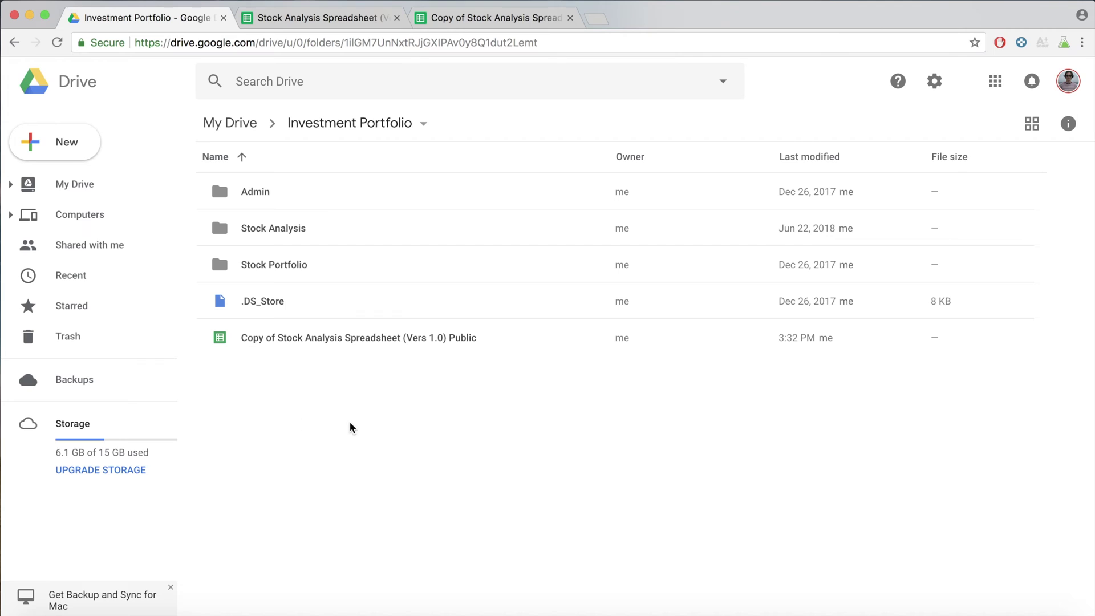
Step: Select and open 'Copy of Stock Analysis Spreadsheet (Vers 1.0) Public' from the Investment Portfolio folder
left_click(423, 333)
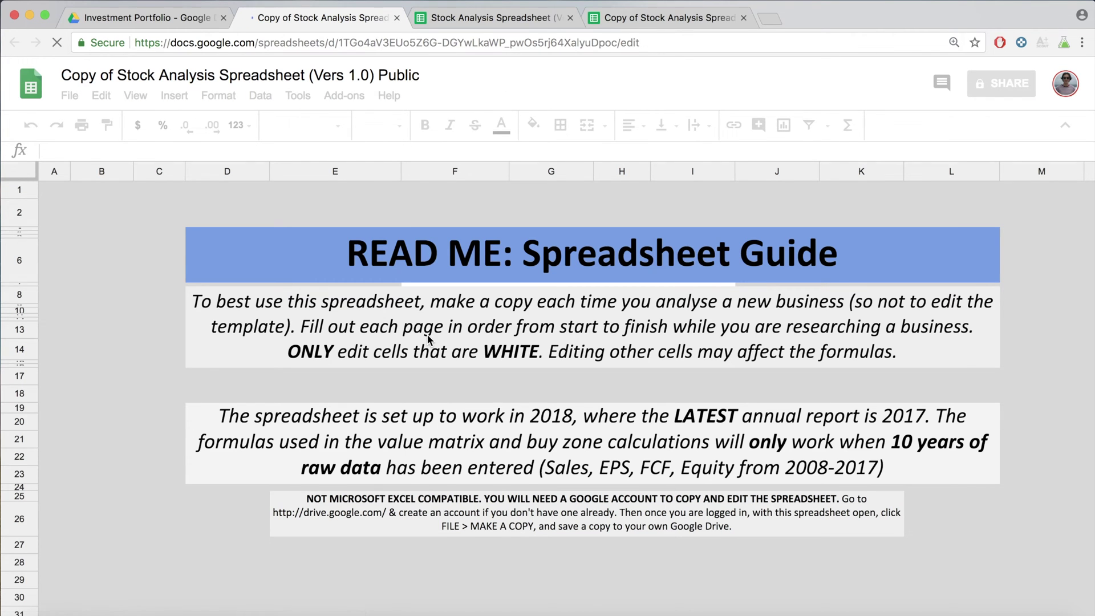
left_click(228, 603)
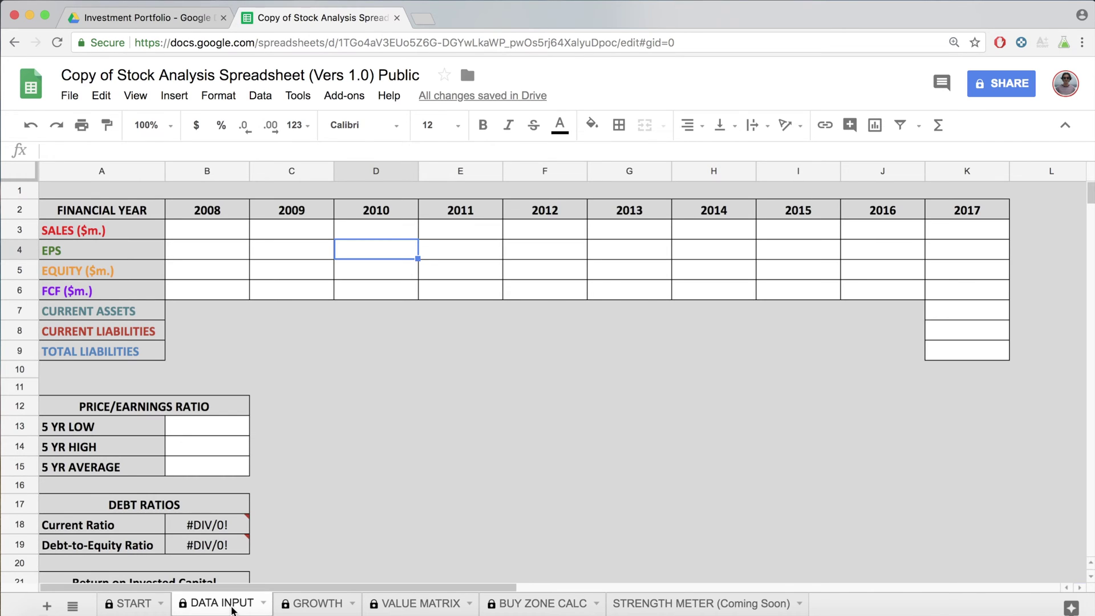
Step: Review the EPS, EQUITY ($m.) and FCF ($m.) rows, then switch to the QuickFS tab
left_click(236, 278)
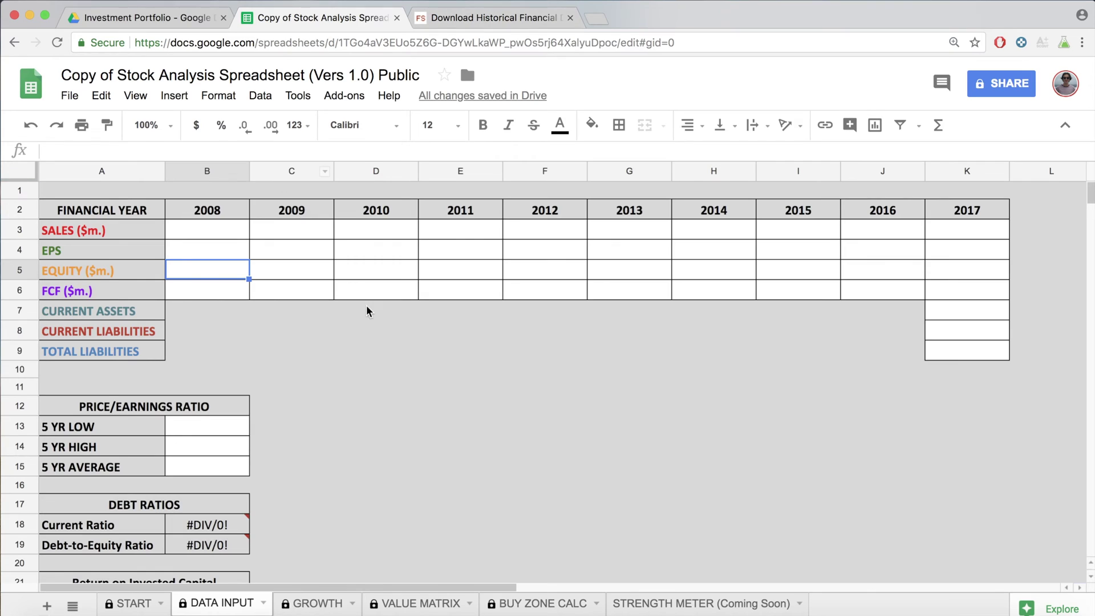
left_click(79, 253)
left_click(78, 276)
left_click(81, 291)
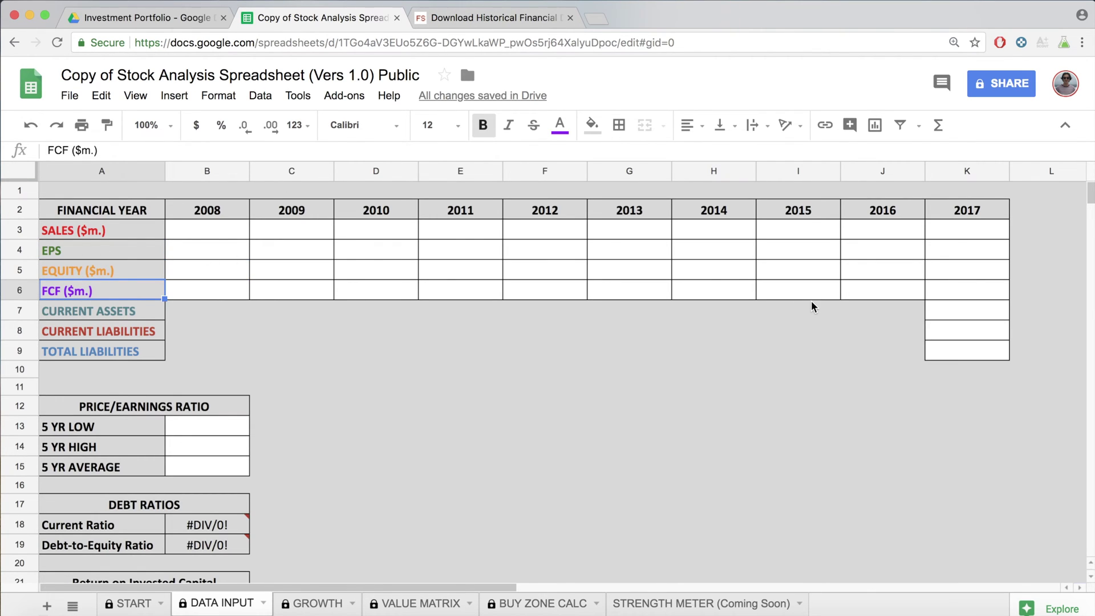
left_click(504, 18)
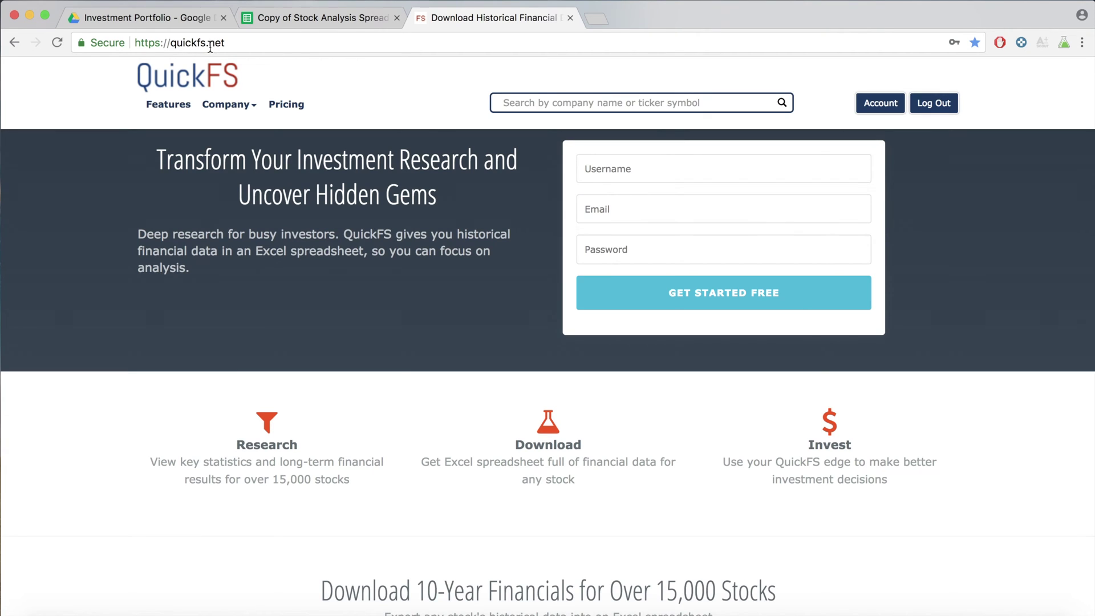
Step: Search QuickFS for Alphabet Inc Class C (GOOG) and show its income statement
type("goog")
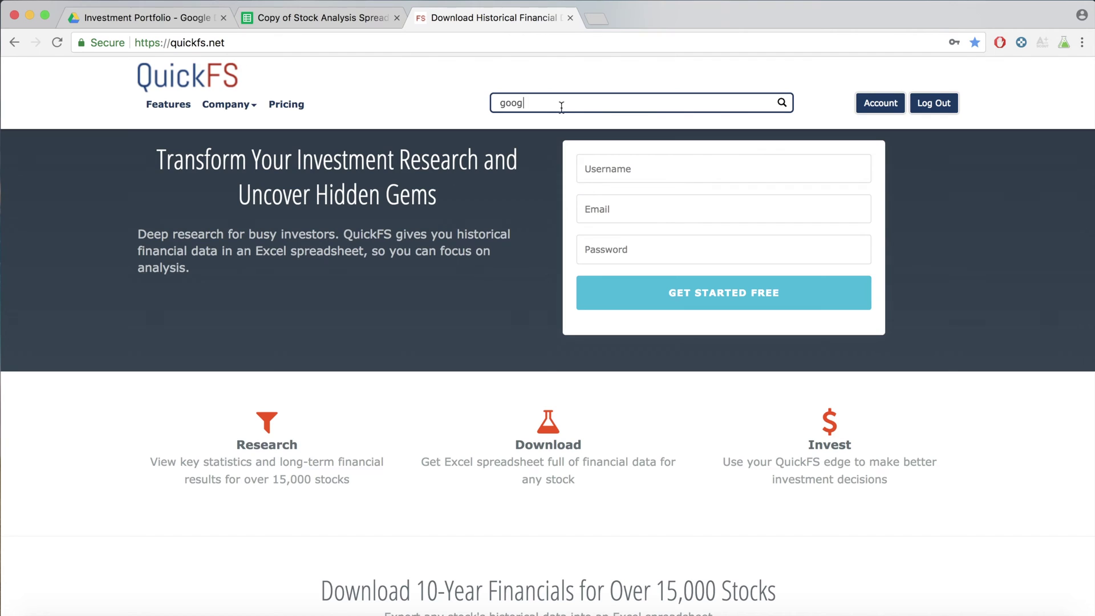
left_click(557, 120)
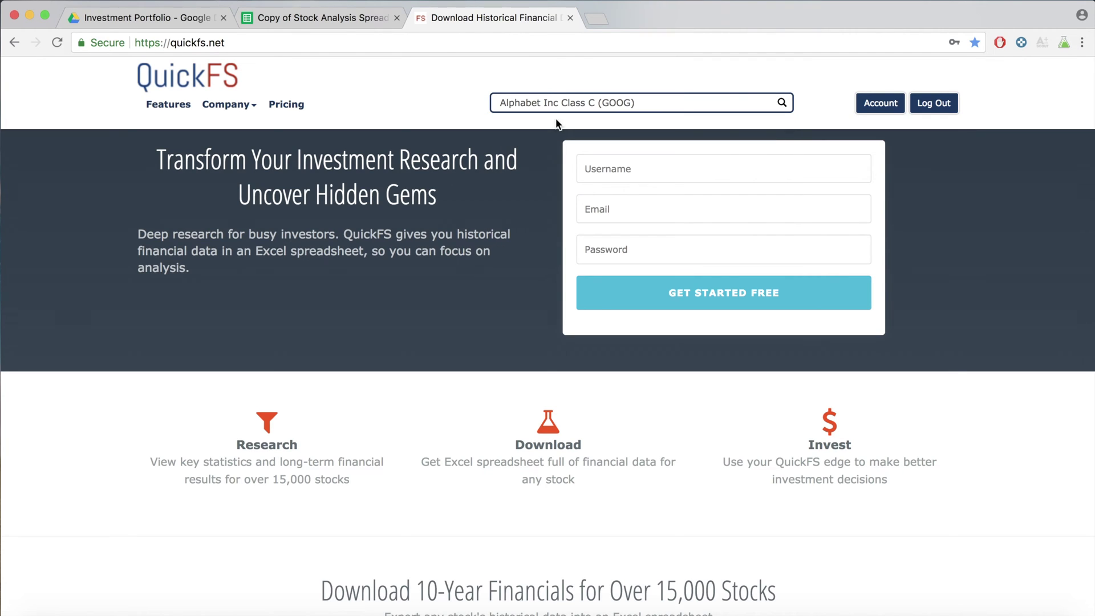
left_click(782, 103)
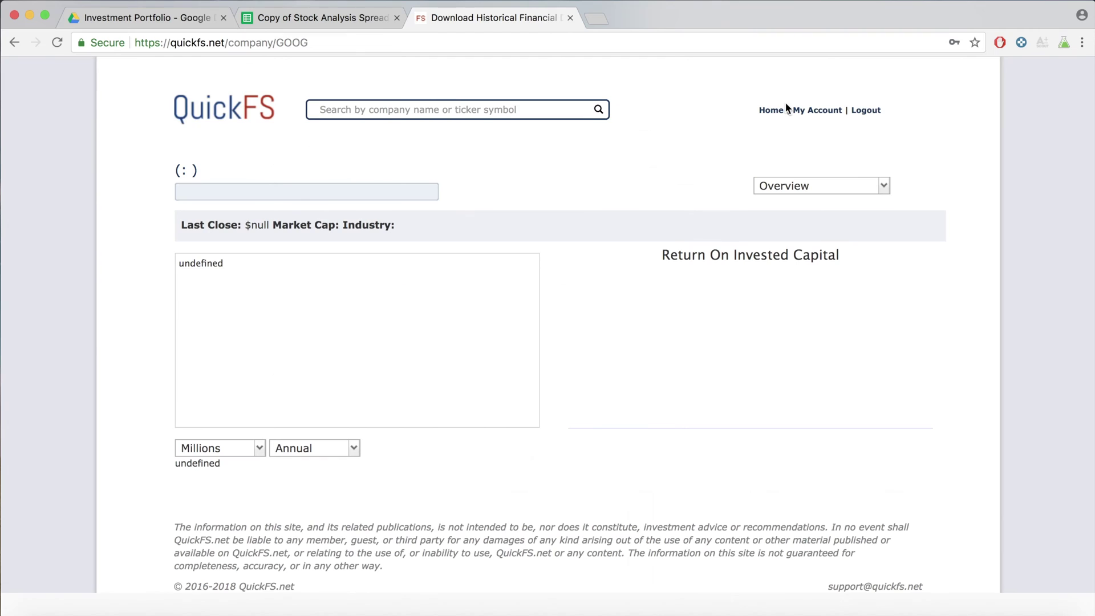
scroll(684, 327, "down", 3)
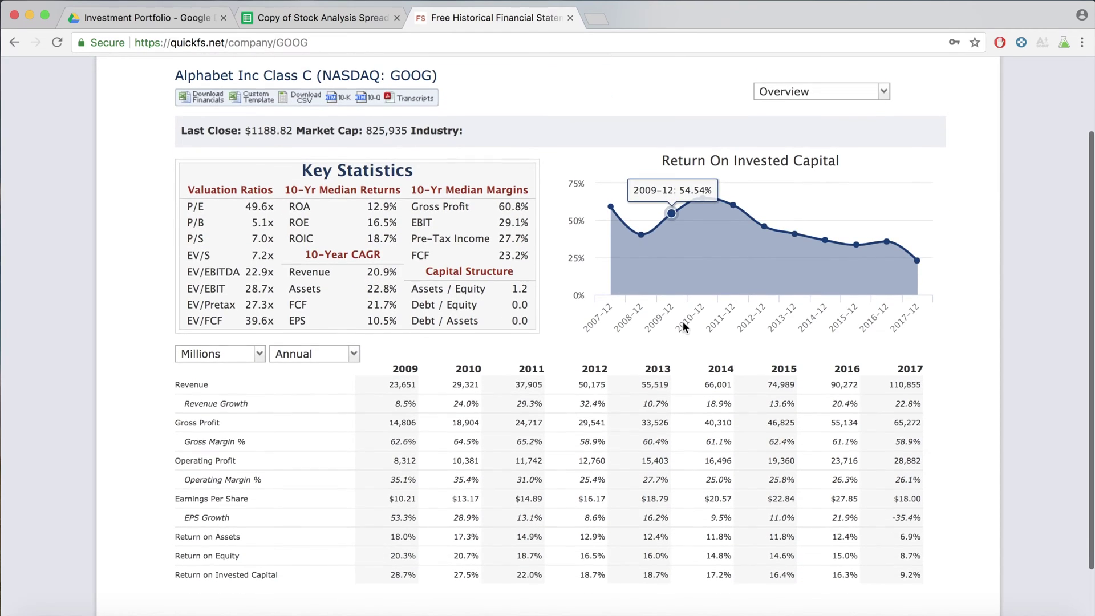
scroll(788, 409, "up", 3)
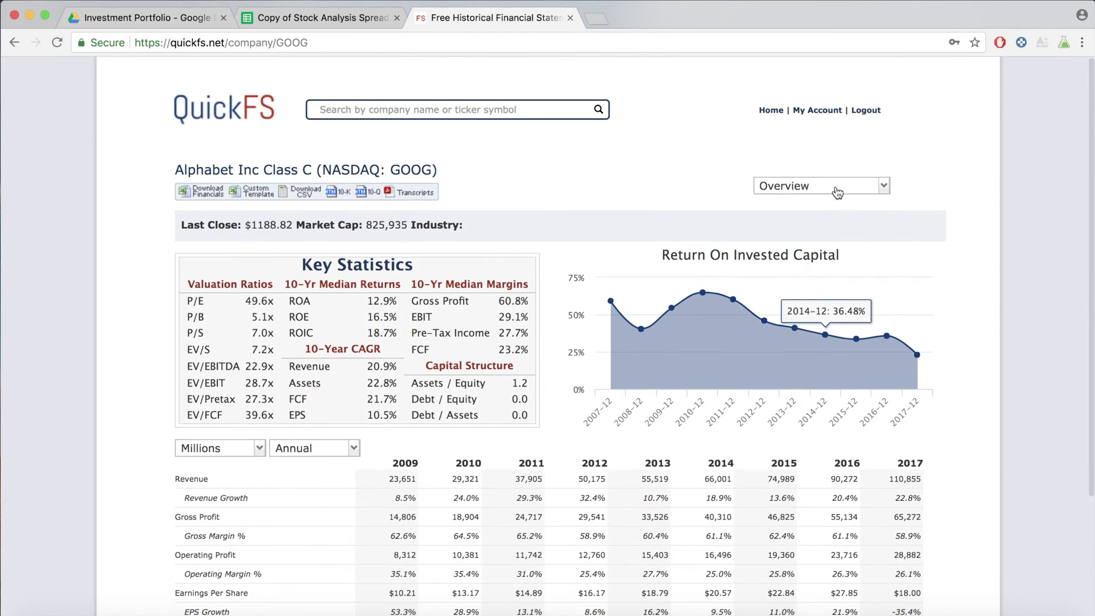
left_click(836, 188)
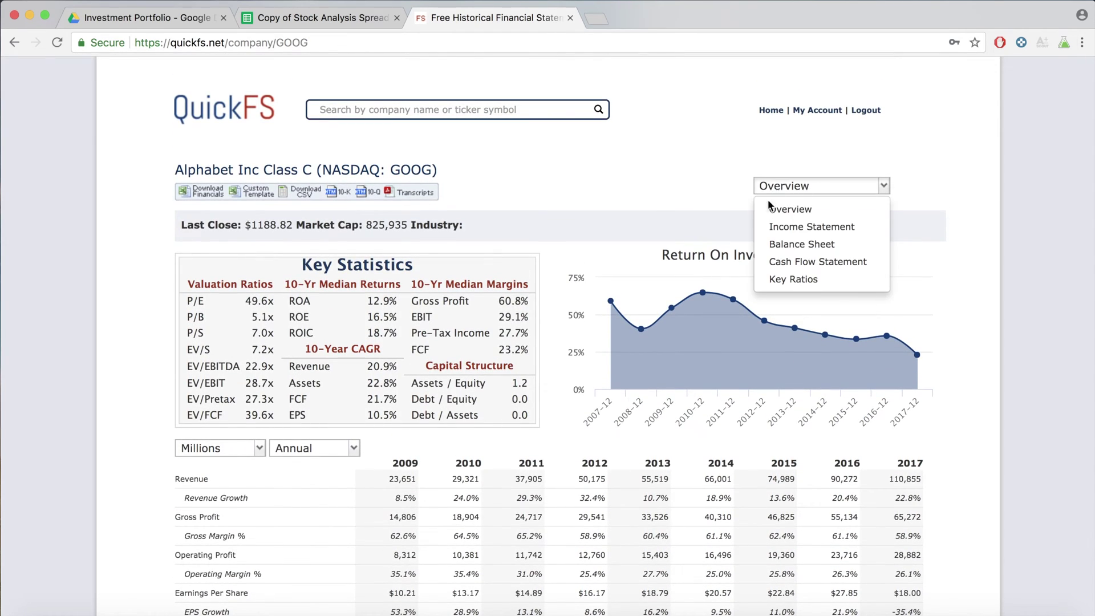
left_click(821, 227)
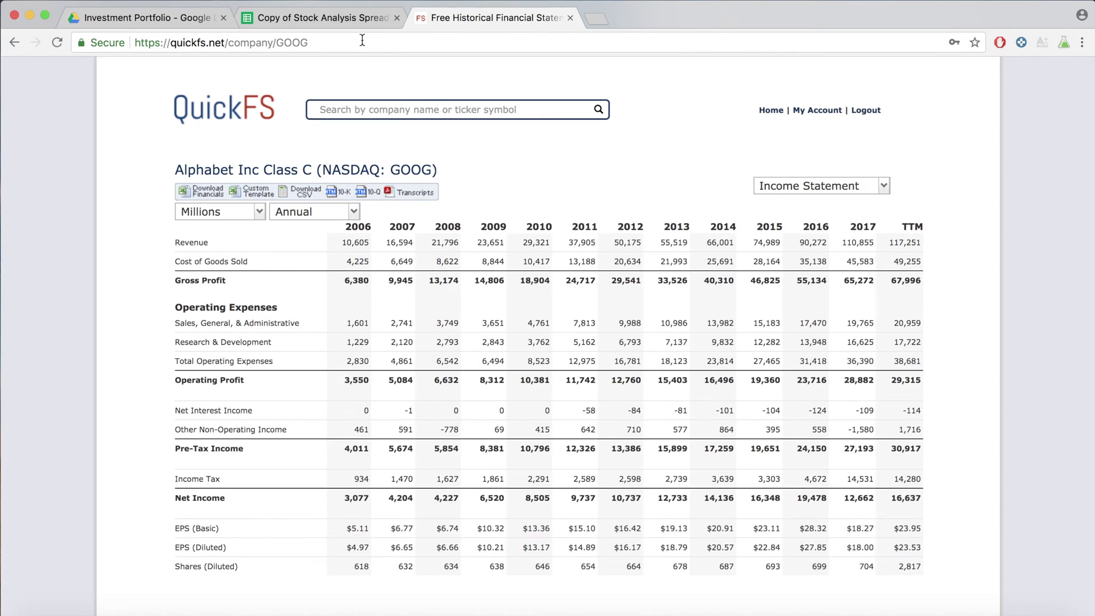
Step: Compare the spreadsheet's 2008 year header with QuickFS and highlight GOOG's EPS (Diluted) row
left_click(291, 18)
left_click(234, 216)
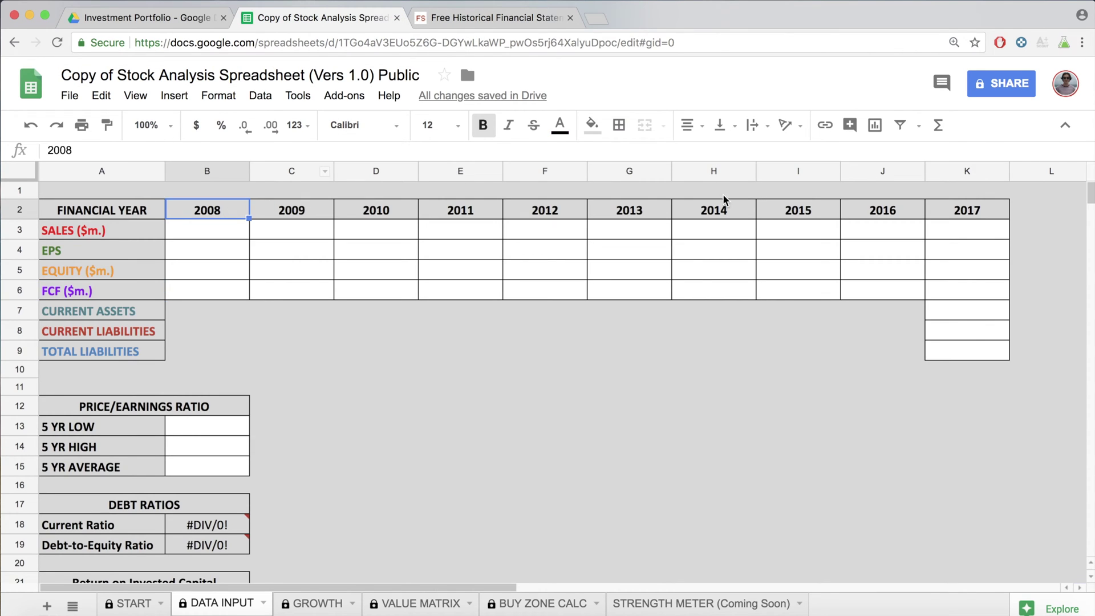
left_click(501, 19)
scroll(651, 374, "down", 2)
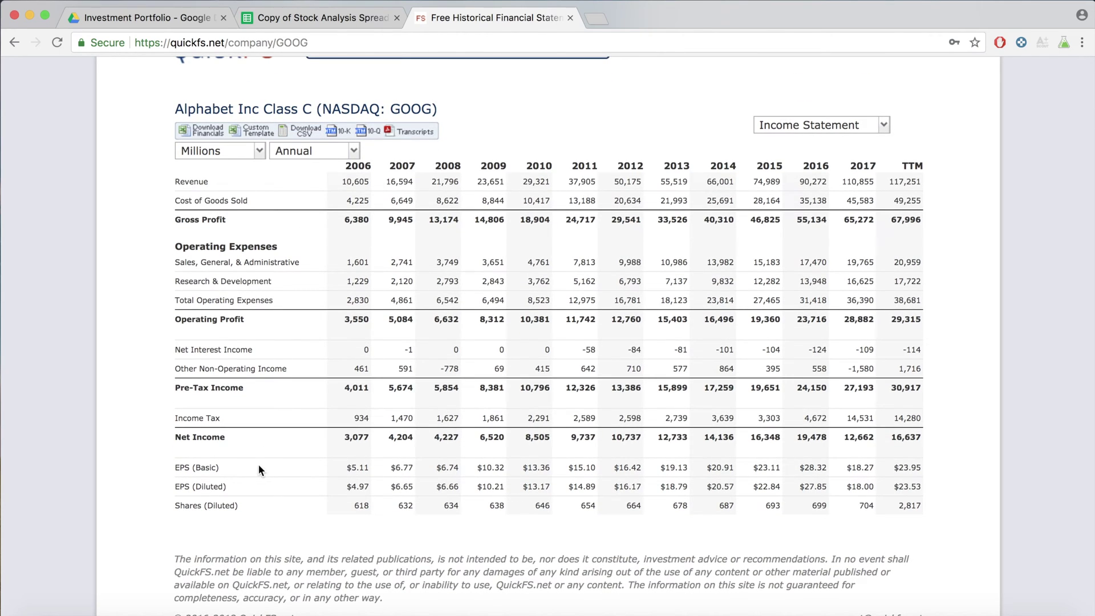
left_click_drag(176, 486, 236, 489)
left_click(190, 485)
left_click(241, 487)
scroll(643, 365, "up", 2)
Step: Show GOOG's balance sheet and locate the Shareholders' Equity row
left_click(807, 186)
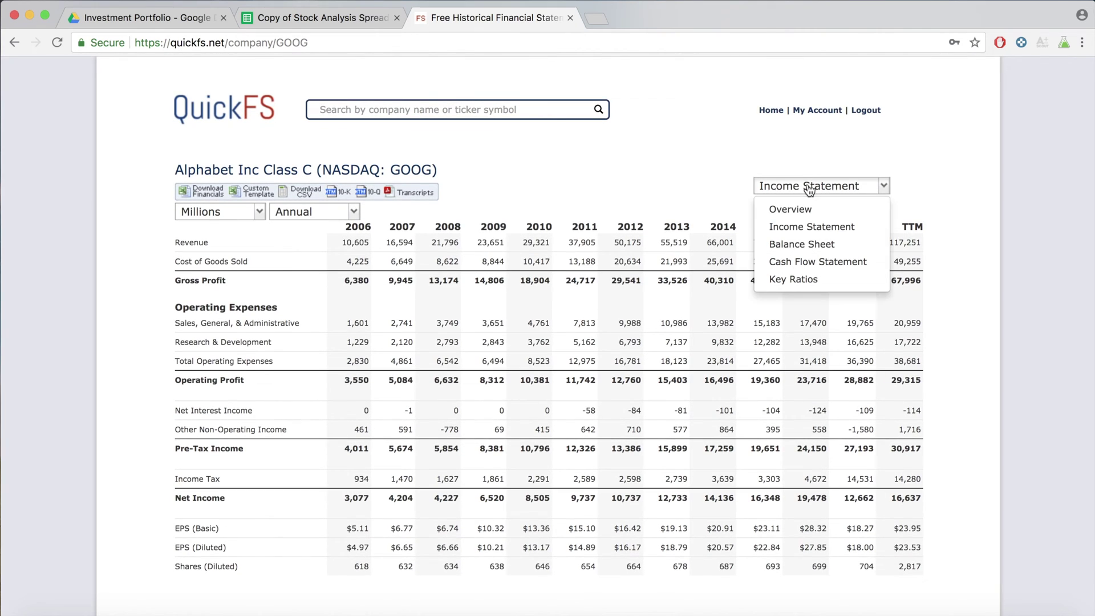
left_click(807, 245)
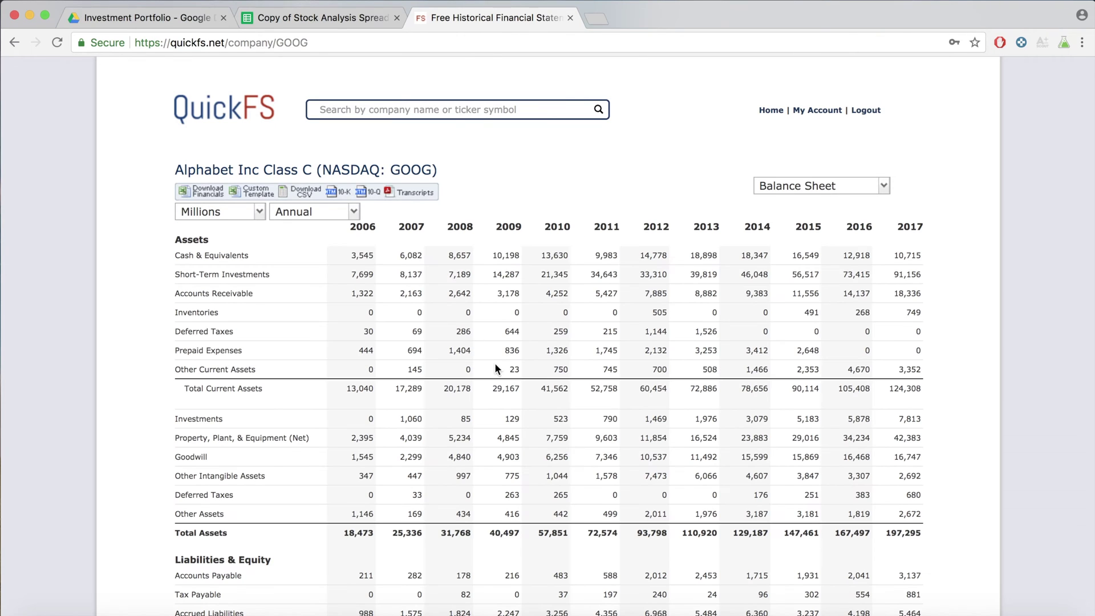
scroll(566, 472, "down", 4)
scroll(567, 472, "down", 4)
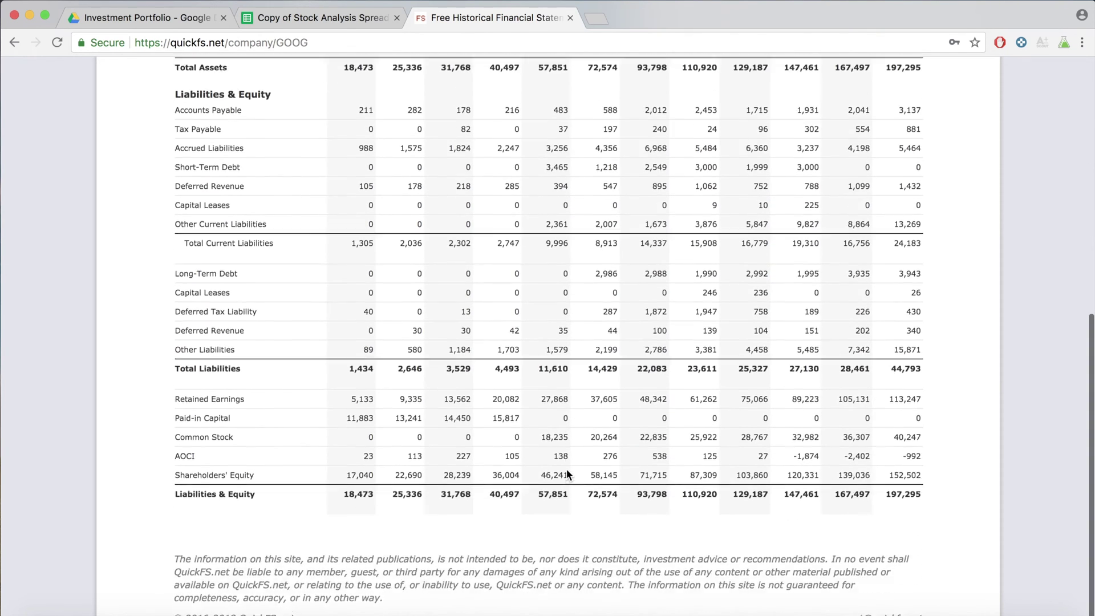
scroll(566, 472, "up", 1)
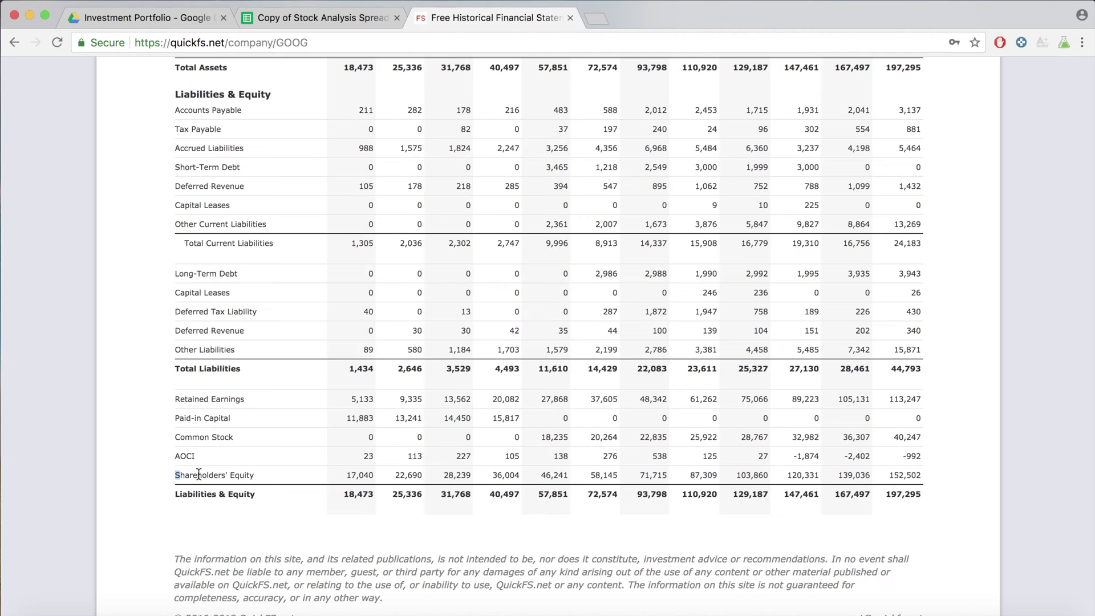
left_click_drag(176, 475, 948, 423)
scroll(949, 423, "up", 15)
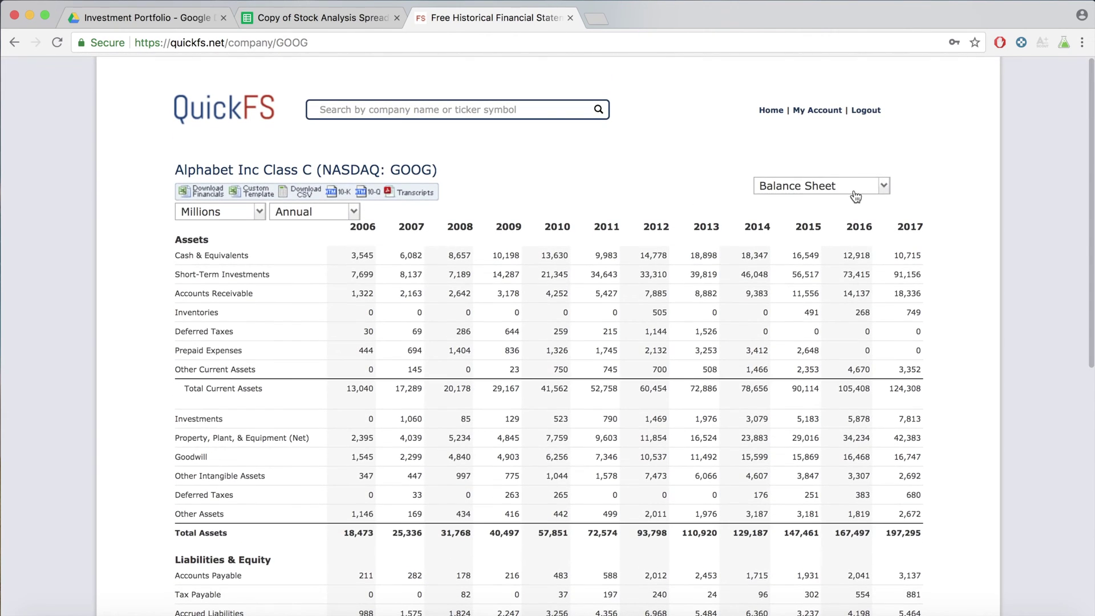
Step: Switch QuickFS to GOOG's cash flow statement
left_click(844, 187)
left_click(817, 261)
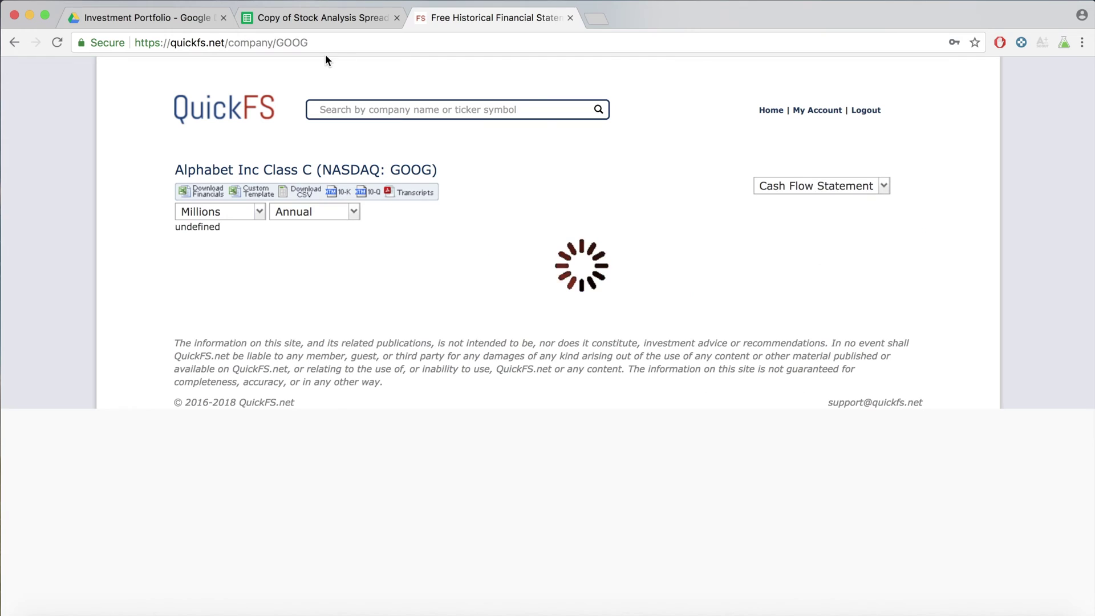
left_click(334, 19)
Step: Highlight GOOG's Cash From Operations and Property, Plant, & Equipment rows
left_click(490, 18)
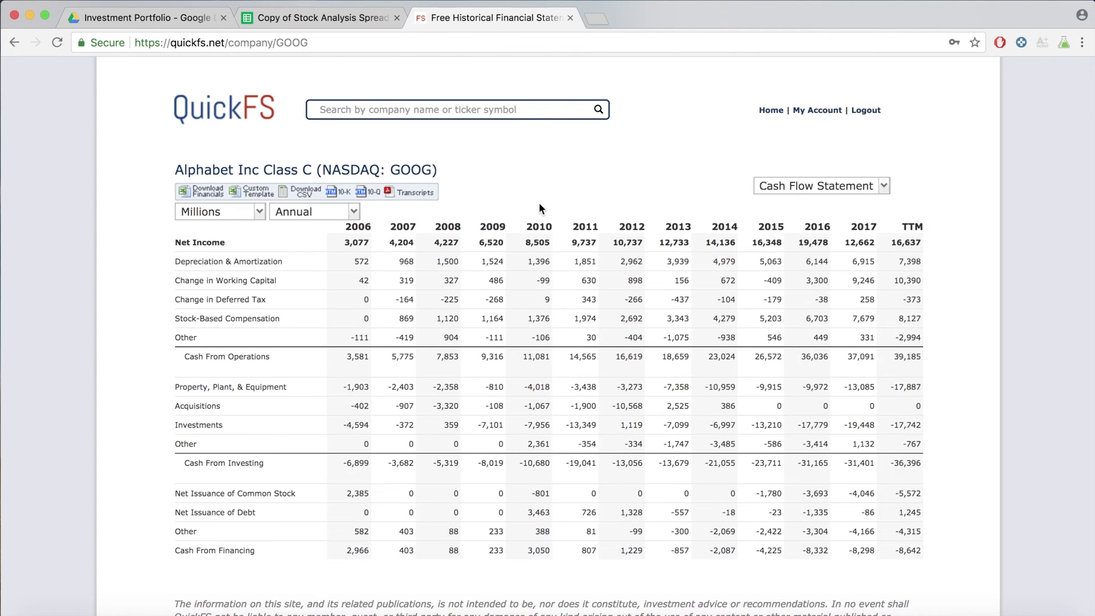
scroll(543, 278, "down", 2)
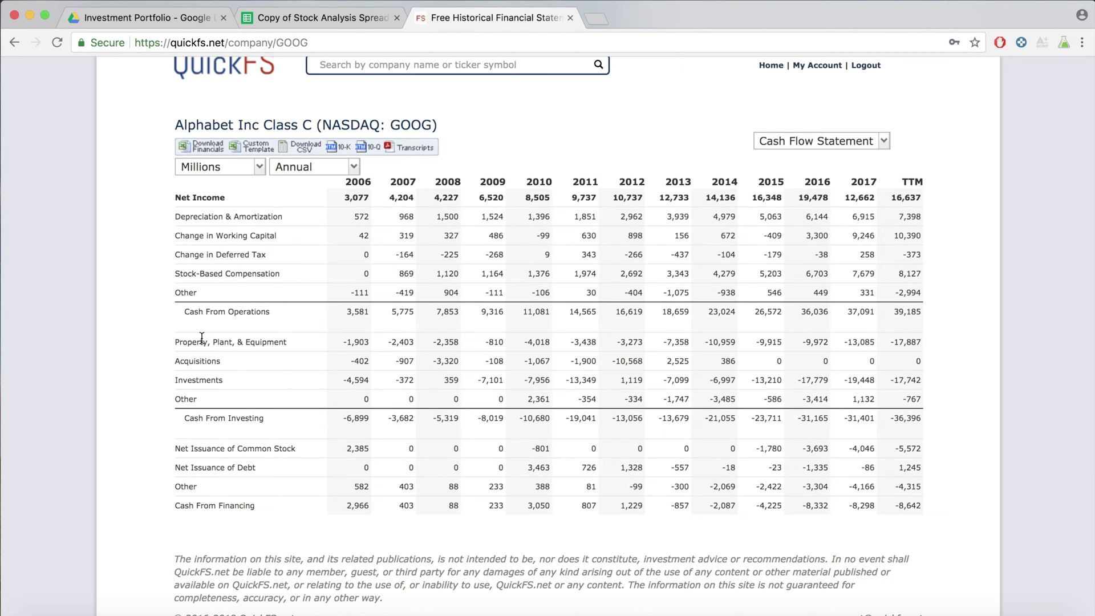
left_click_drag(185, 312, 878, 316)
left_click(293, 315)
left_click_drag(179, 340, 911, 340)
left_click(955, 340)
Step: Highlight the 2006 values (Cash From Operations 3,581 and PP&E), then select spreadsheet cell B6
left_click_drag(347, 309, 365, 313)
left_click_drag(343, 342, 371, 347)
double_click(360, 309)
left_click(359, 310)
double_click(358, 342)
left_click(359, 332)
left_click(332, 20)
left_click(240, 290)
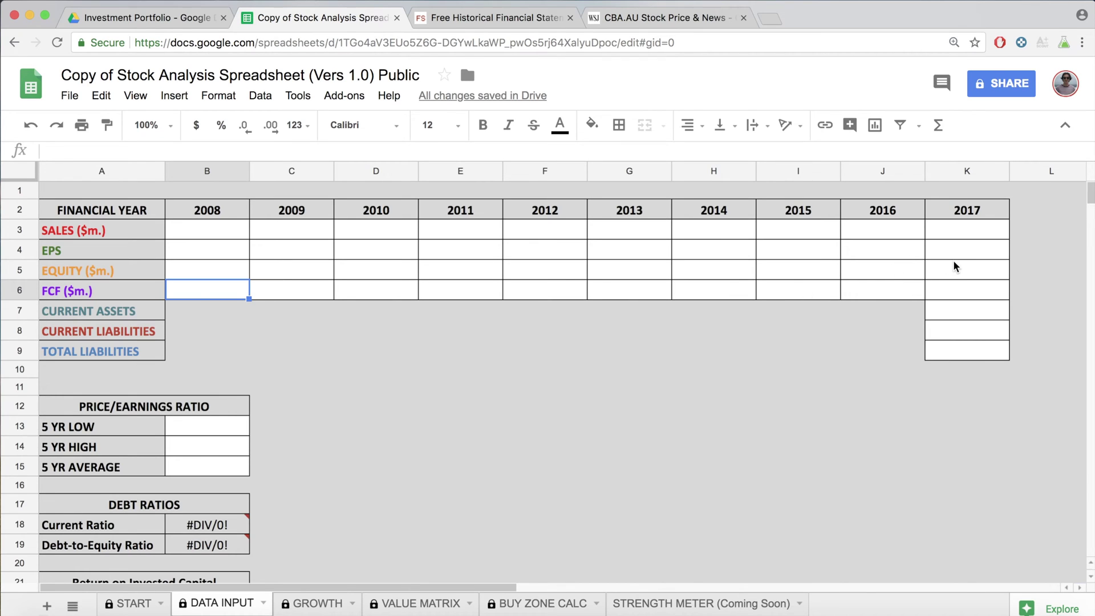
Step: Open Commonwealth Bank's (CBA.AU) income statement on The Wall Street Journal
left_click(703, 25)
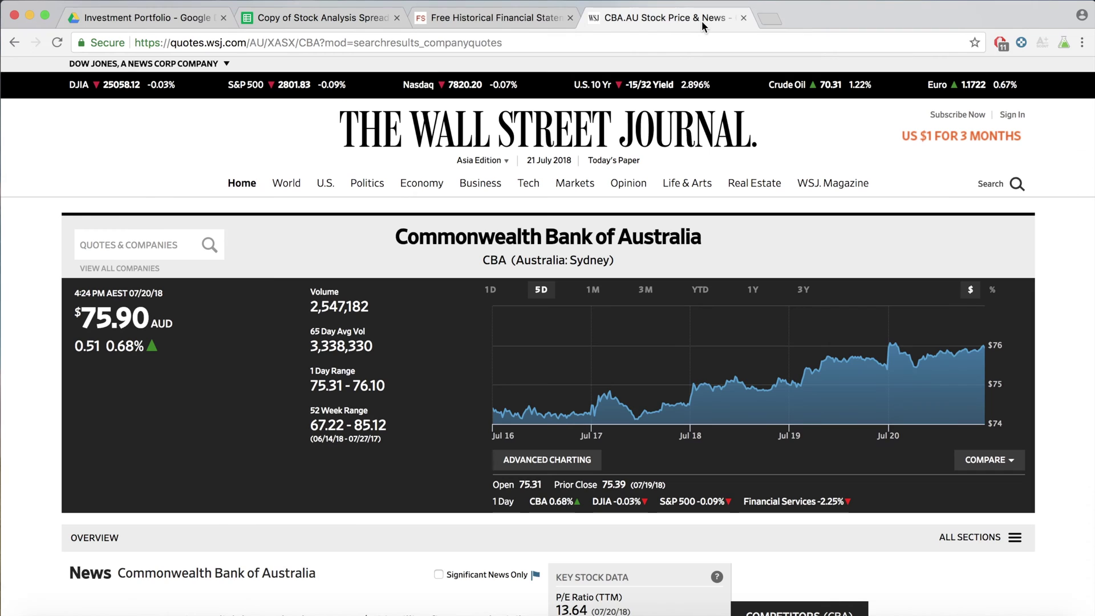
scroll(741, 365, "down", 5)
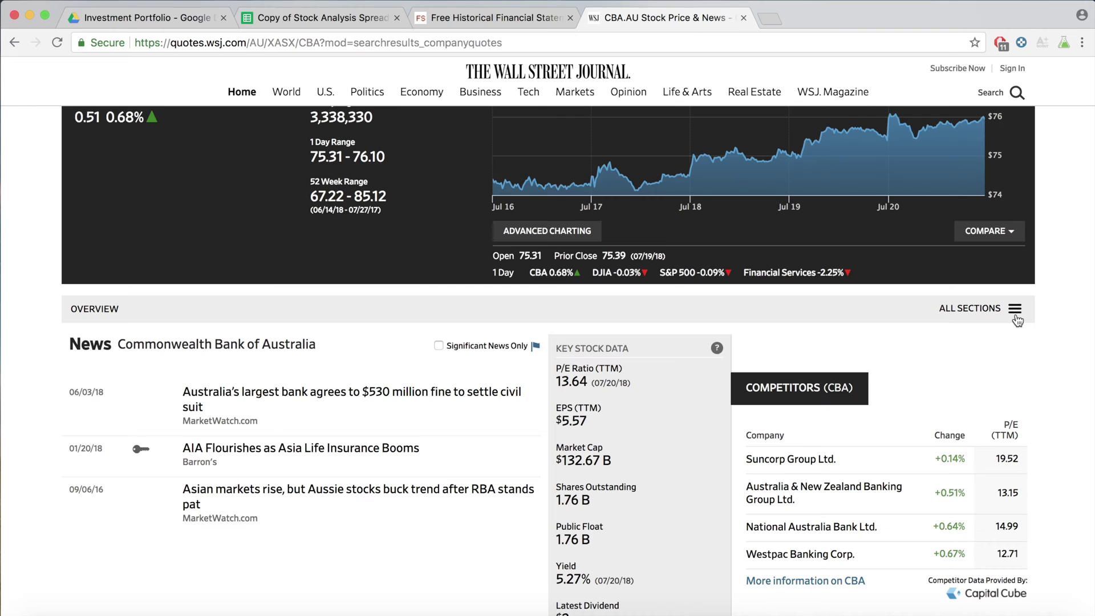
scroll(749, 335, "up", 5)
scroll(750, 334, "down", 5)
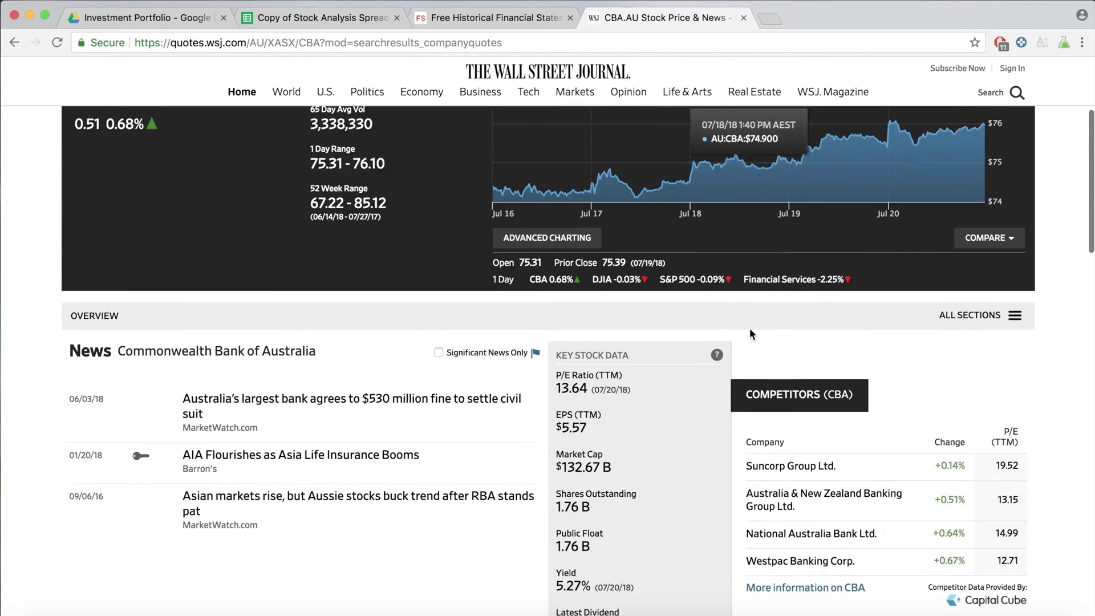
scroll(750, 334, "down", 3)
left_click(1014, 226)
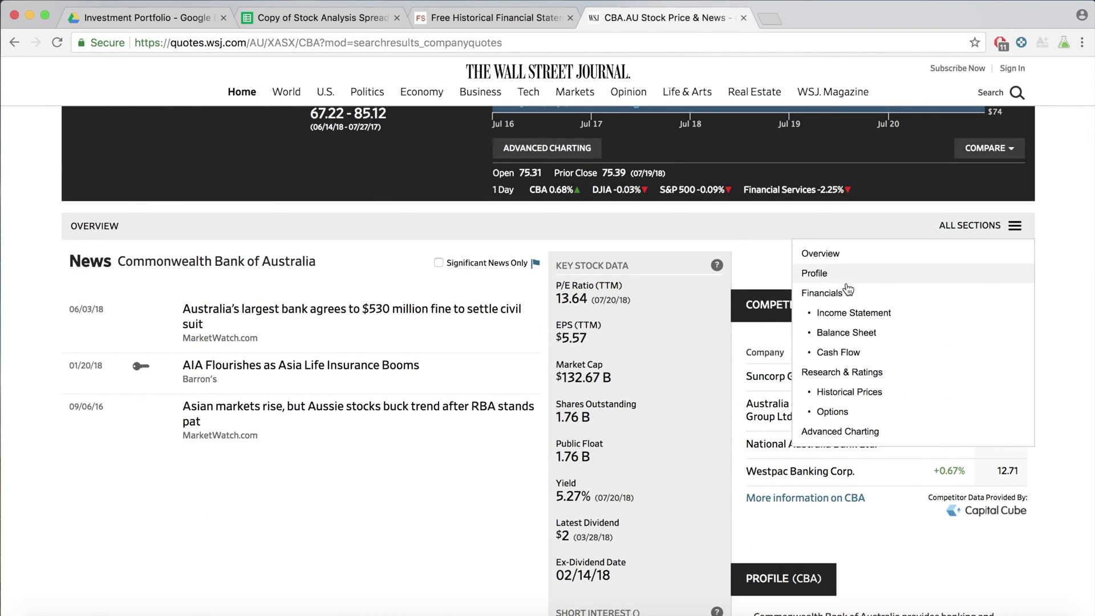
left_click(862, 315)
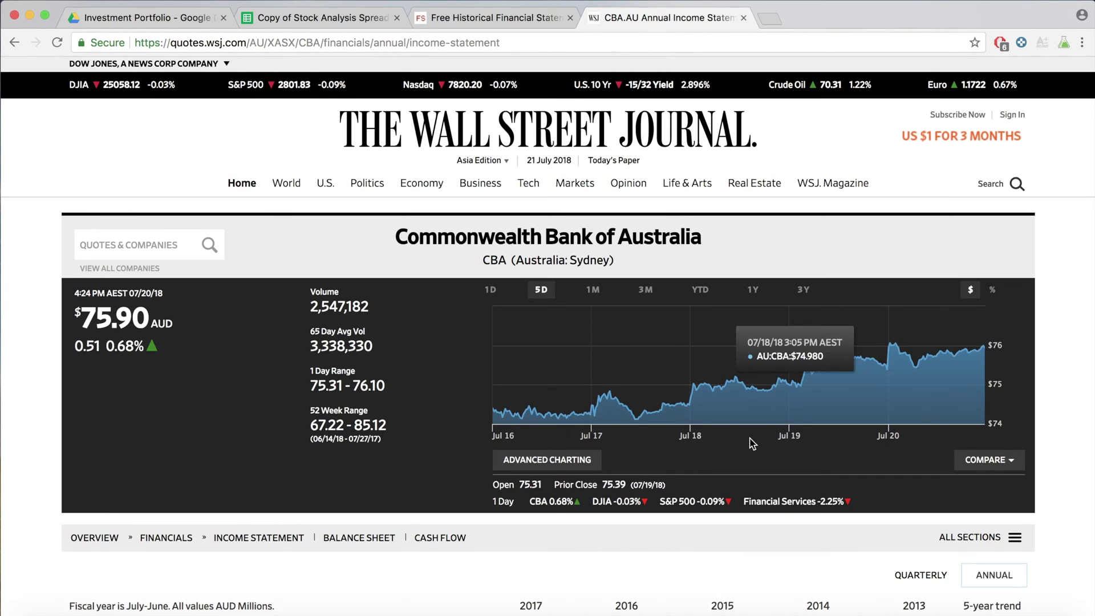
Step: Highlight the 2017 and 2013 year headings of CBA's income statement
scroll(750, 442, "down", 5)
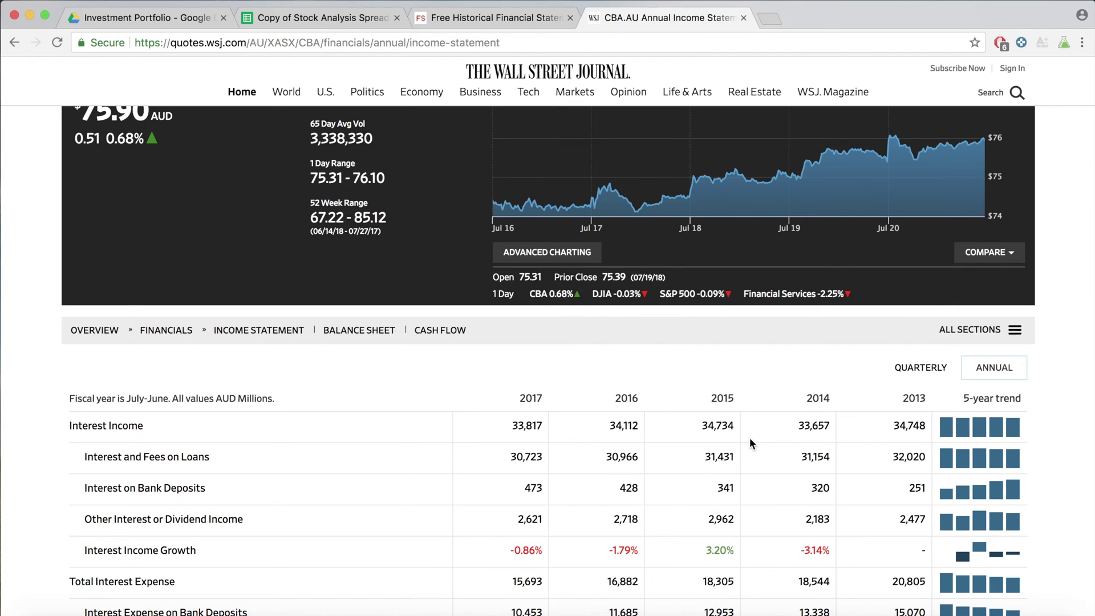
scroll(750, 442, "down", 5)
scroll(750, 442, "up", 2)
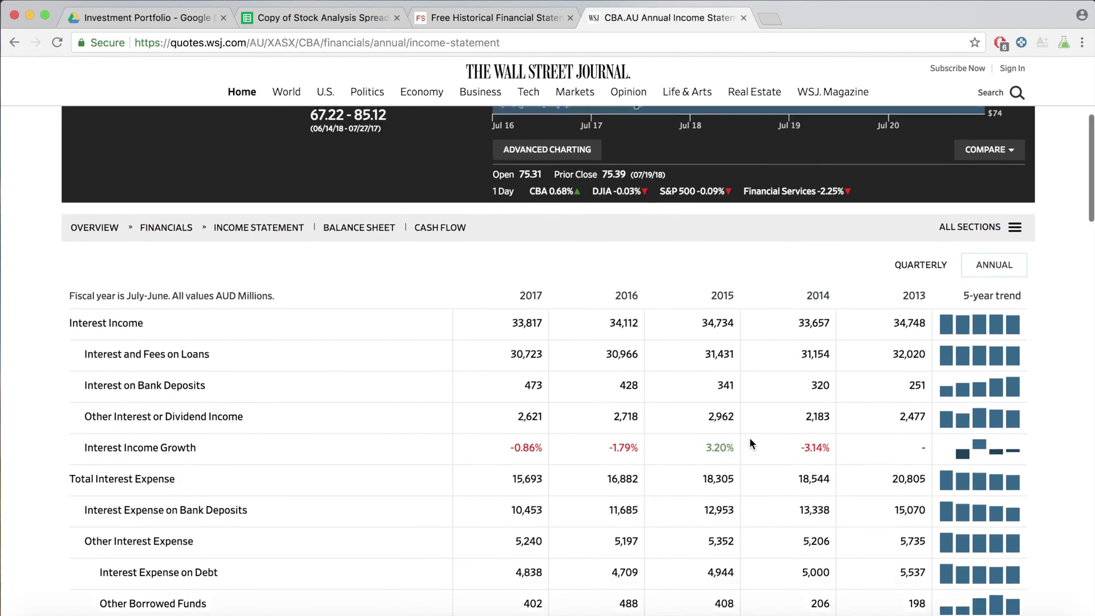
scroll(749, 436, "up", 4)
scroll(115, 377, "down", 2)
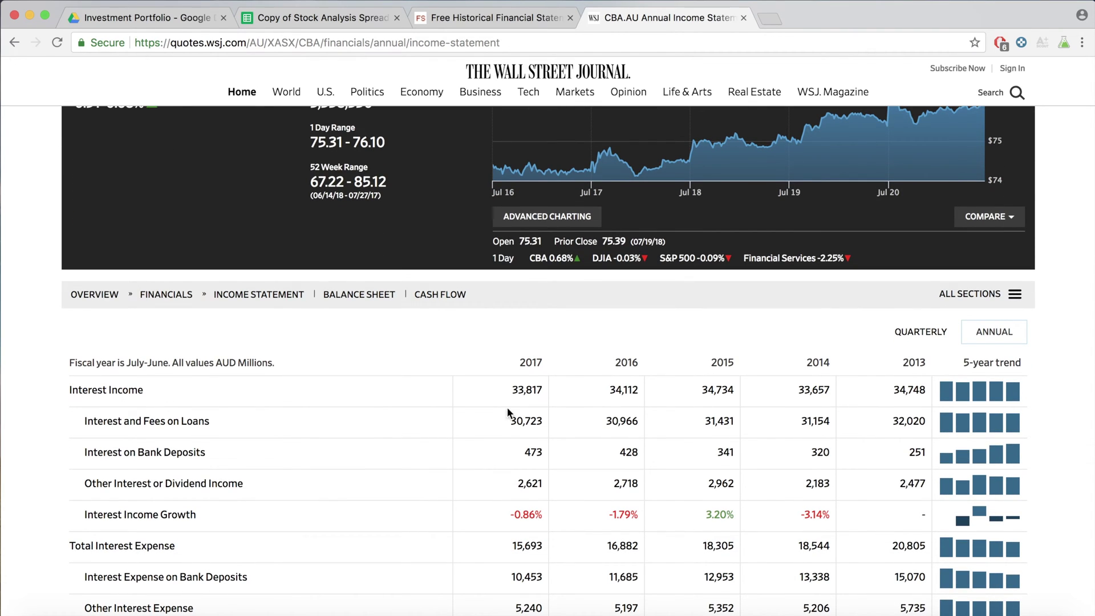
scroll(535, 399, "down", 1)
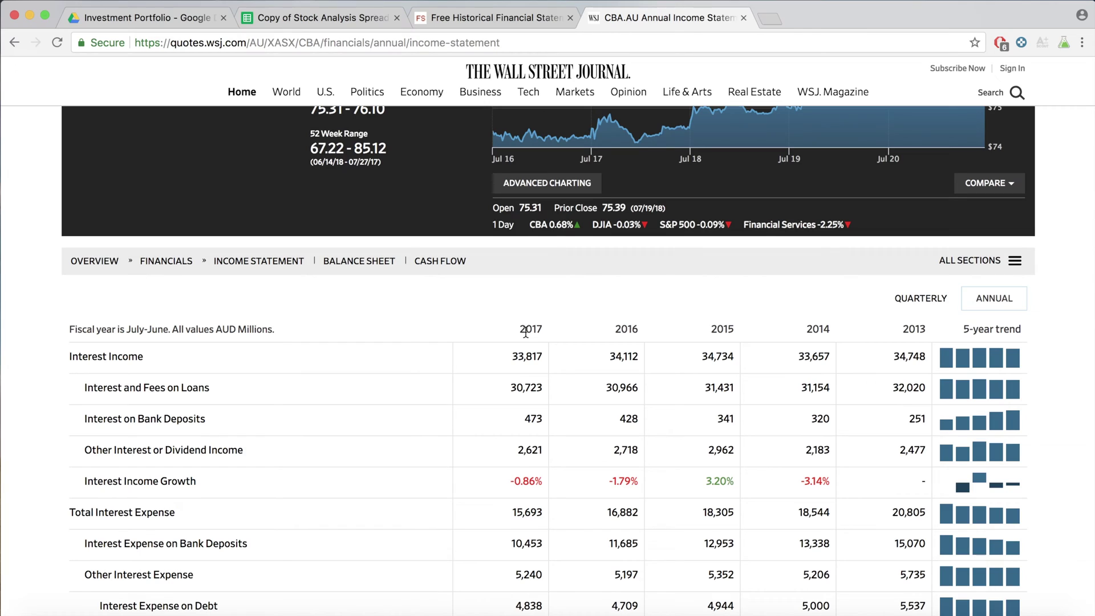
double_click(525, 330)
left_click_drag(896, 328, 932, 332)
Step: Highlight CBA's EPS (Diluted) row, then move to the balance sheet
scroll(675, 417, "down", 15)
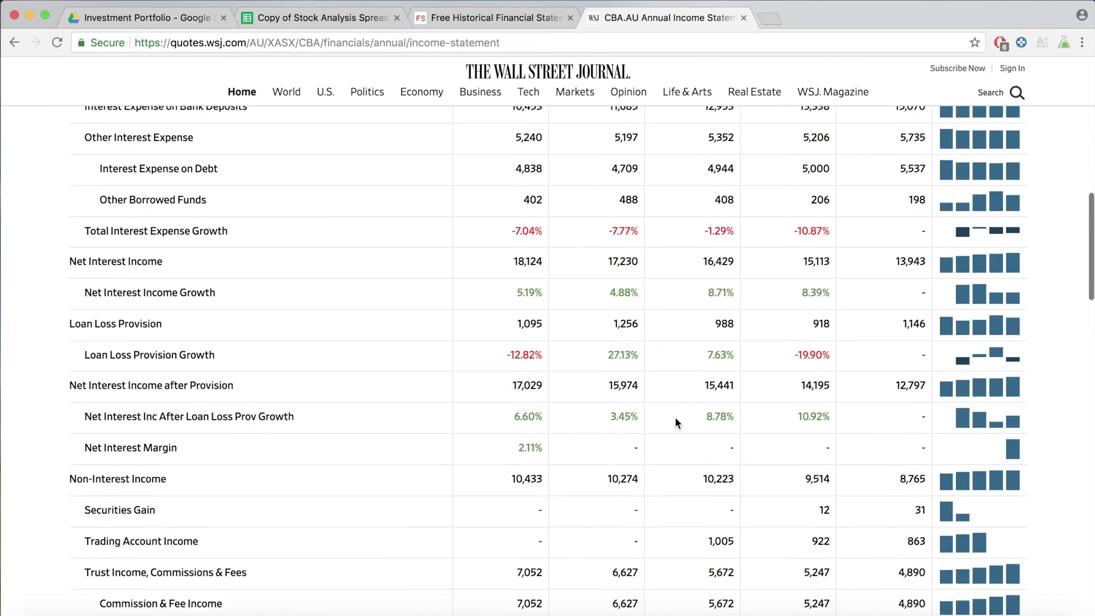
scroll(675, 421, "down", 10)
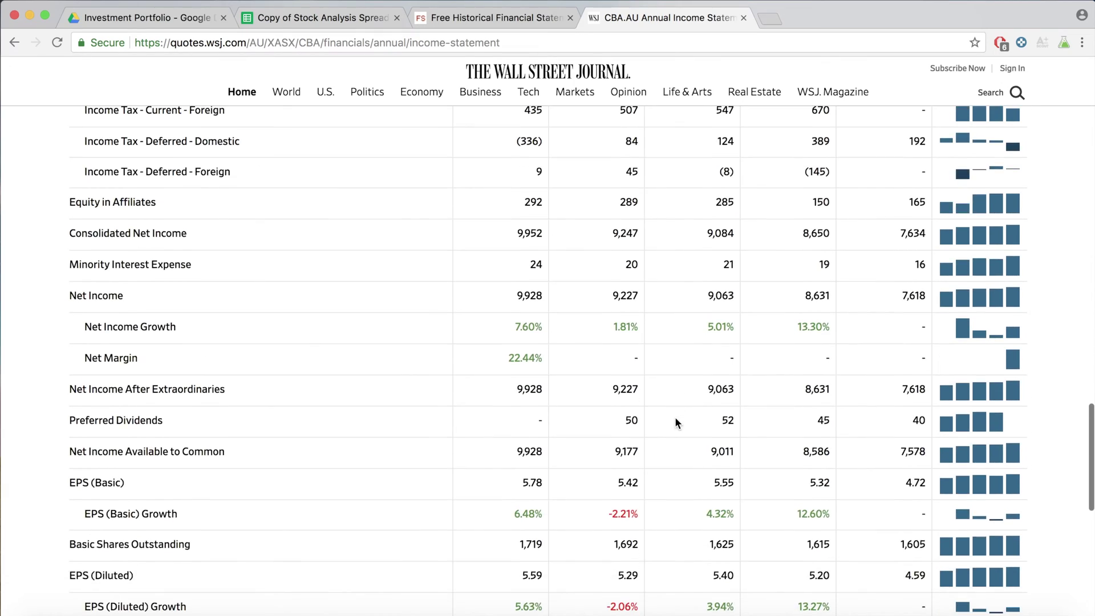
left_click_drag(58, 406, 134, 402)
scroll(767, 406, "up", 20)
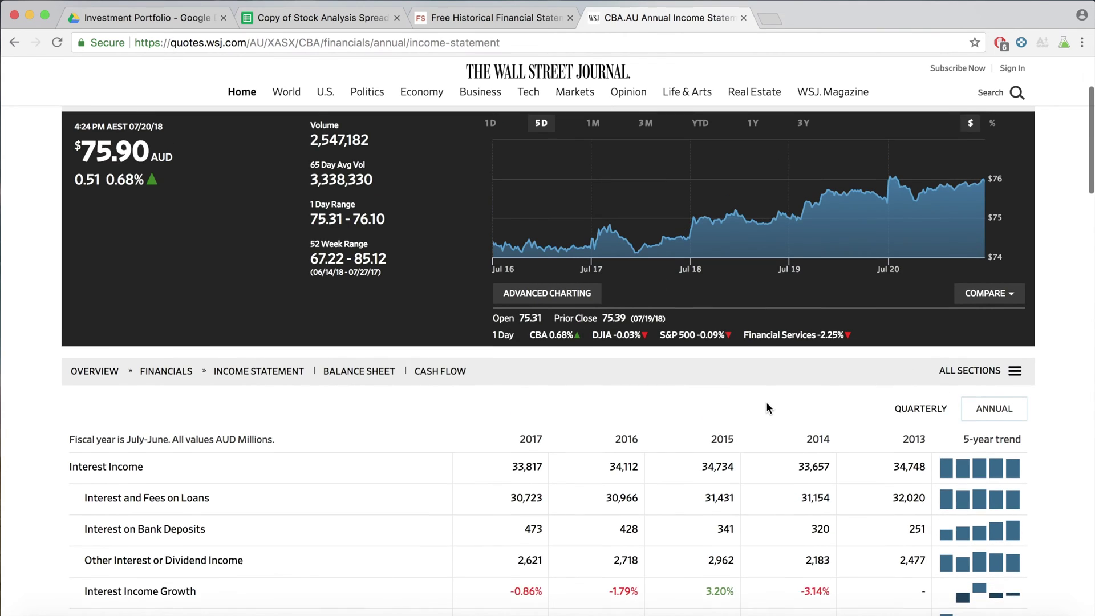
left_click(371, 379)
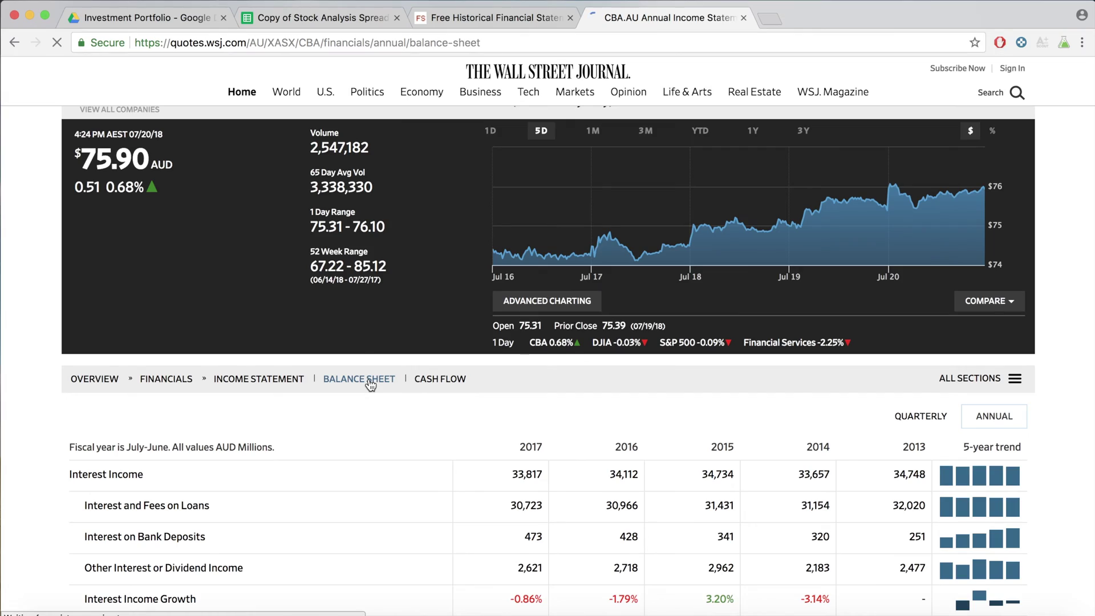
Step: Expand Liabilities & Shareholders' Equity on CBA's balance sheet to check the equity totals
scroll(362, 454, "down", 15)
scroll(354, 448, "down", 3)
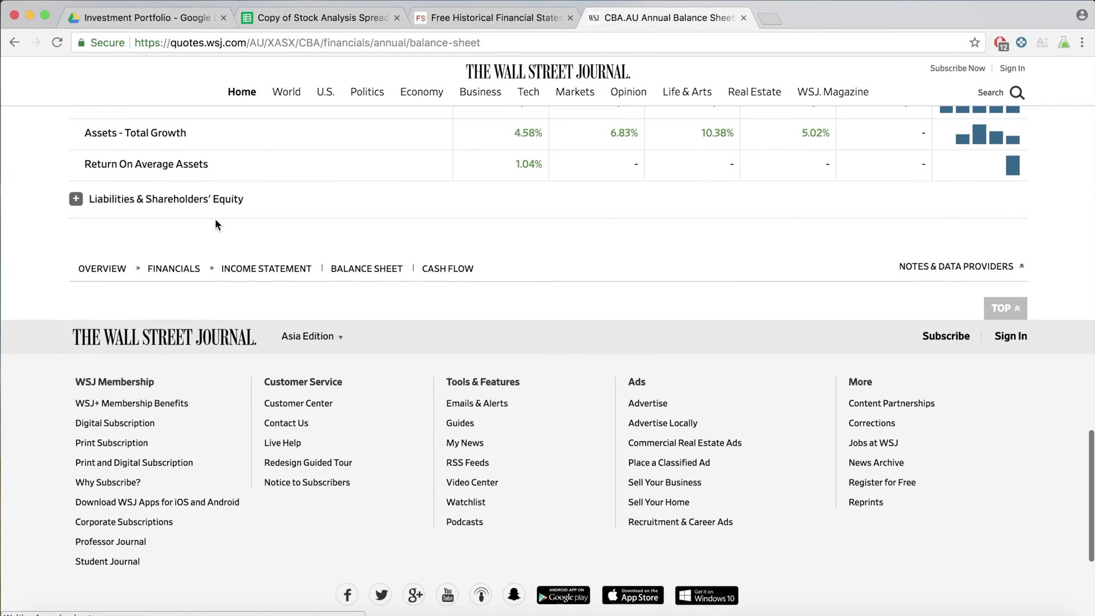
left_click(214, 202)
scroll(244, 280, "down", 15)
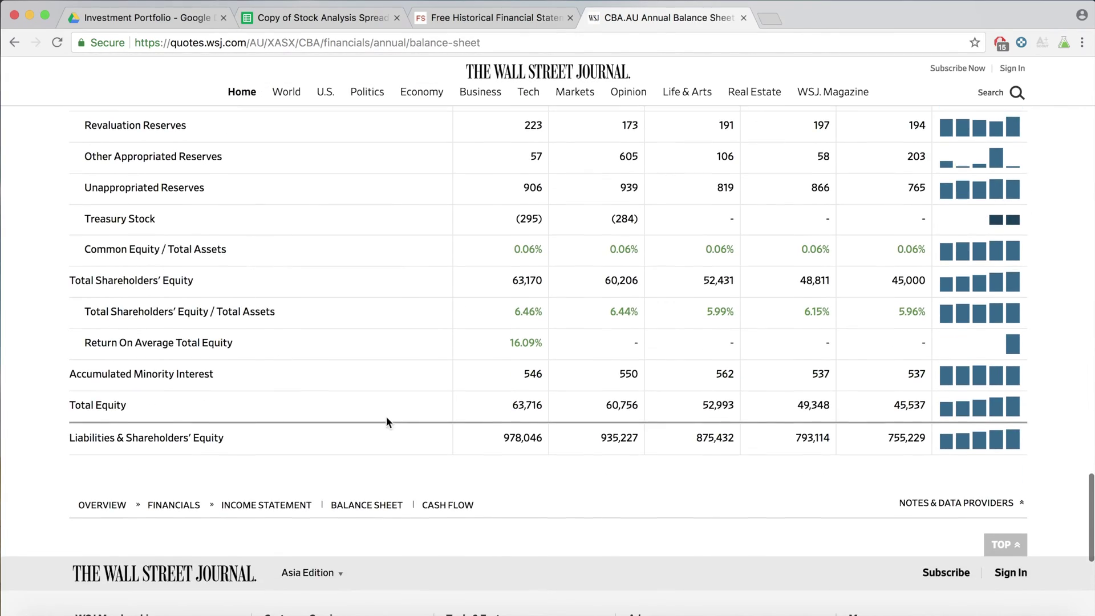
scroll(555, 399, "up", 20)
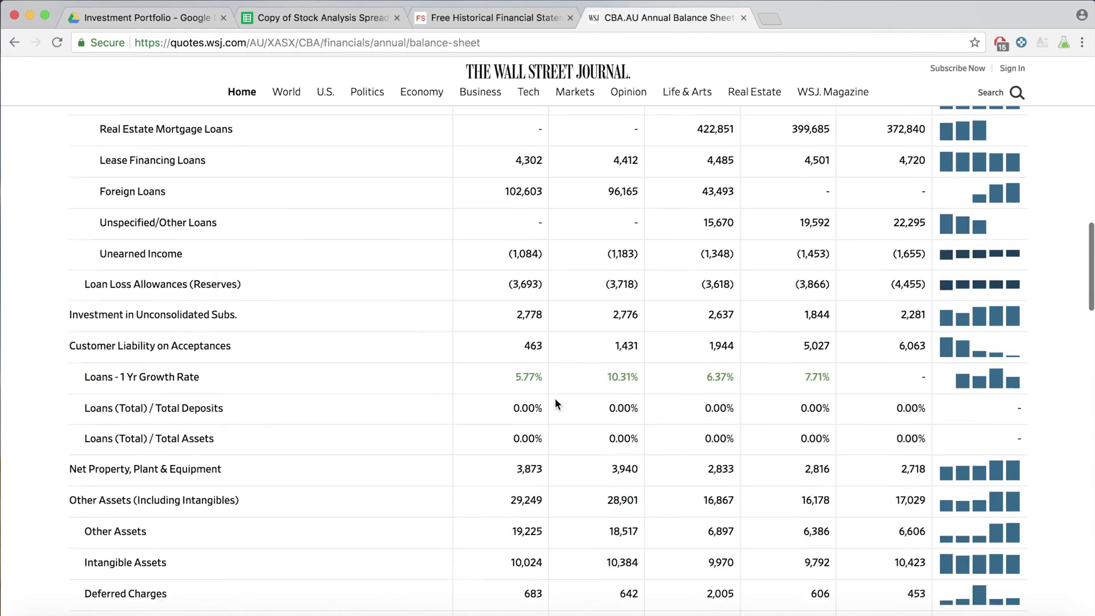
scroll(555, 398, "up", 10)
scroll(522, 341, "down", 3)
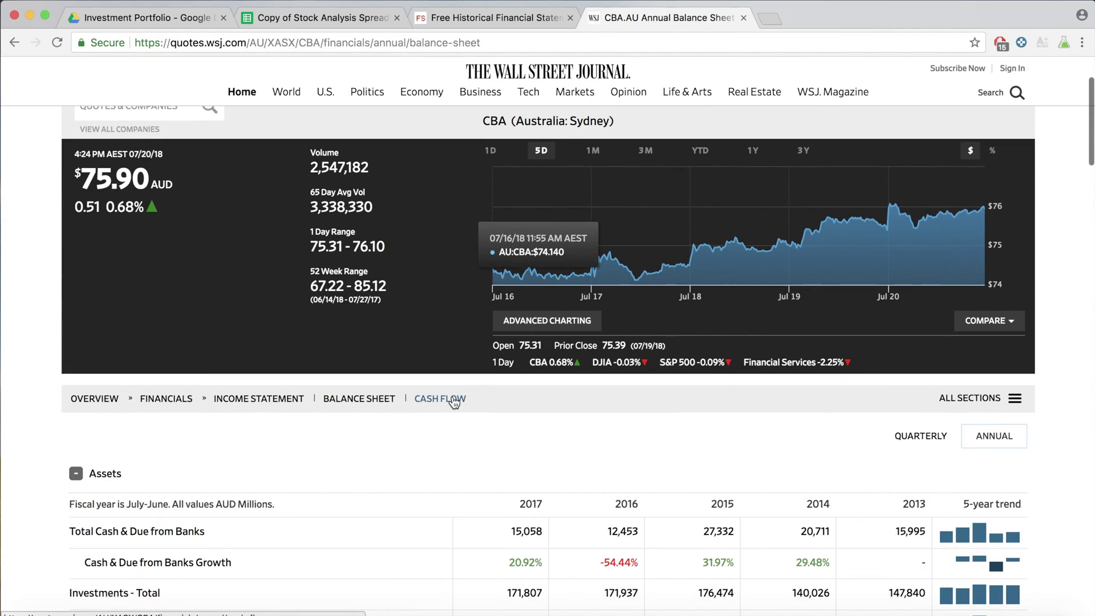
Step: Open CBA's cash flow statement, expand Financing Activities and highlight the Free Cash Flow values
left_click(455, 400)
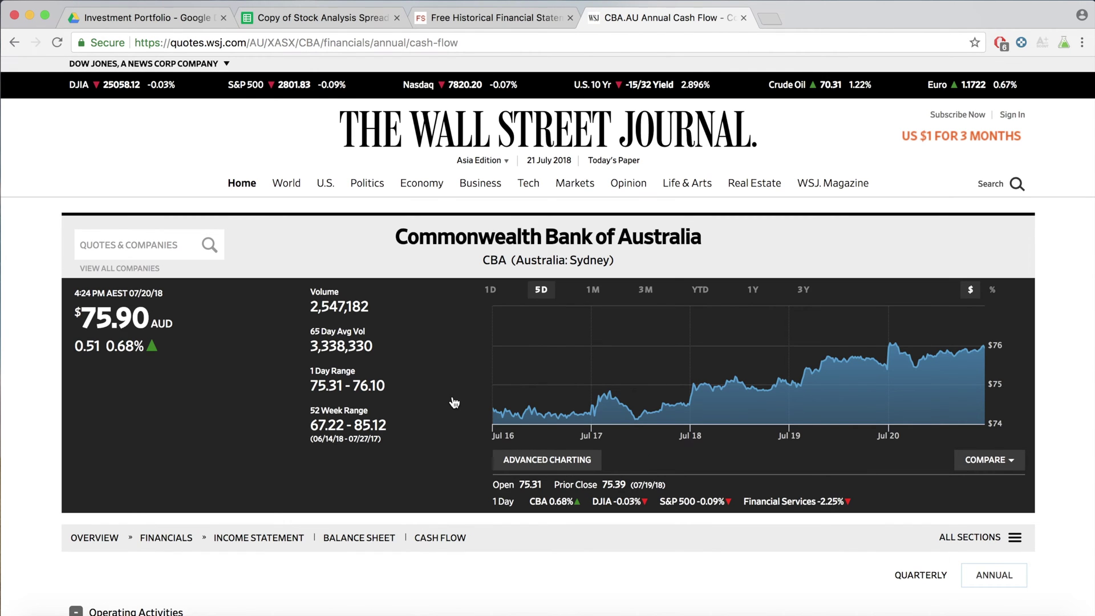
scroll(443, 429, "down", 15)
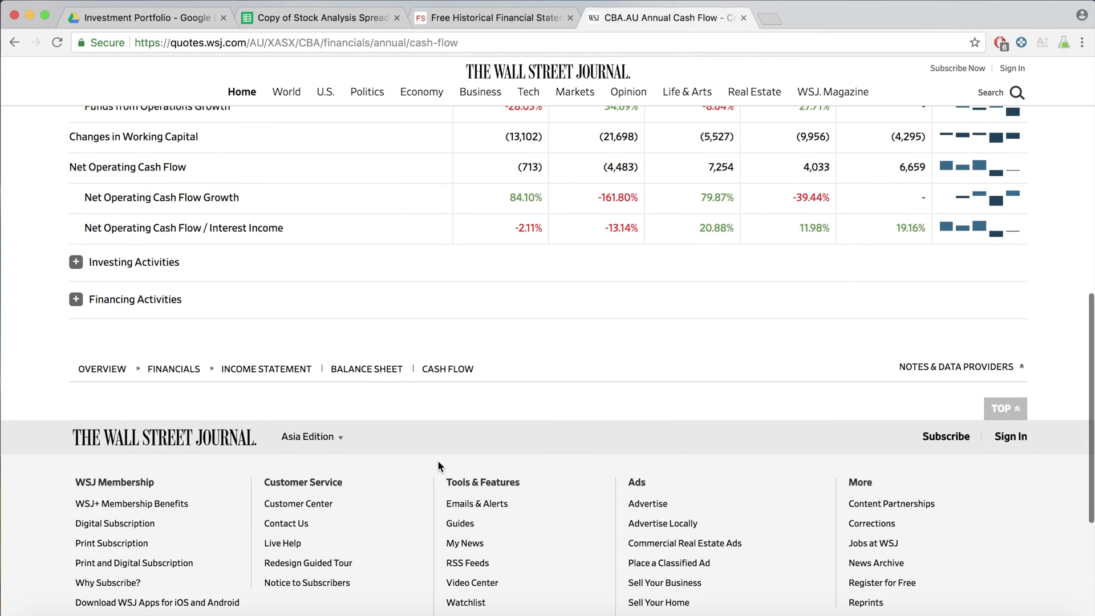
left_click(168, 300)
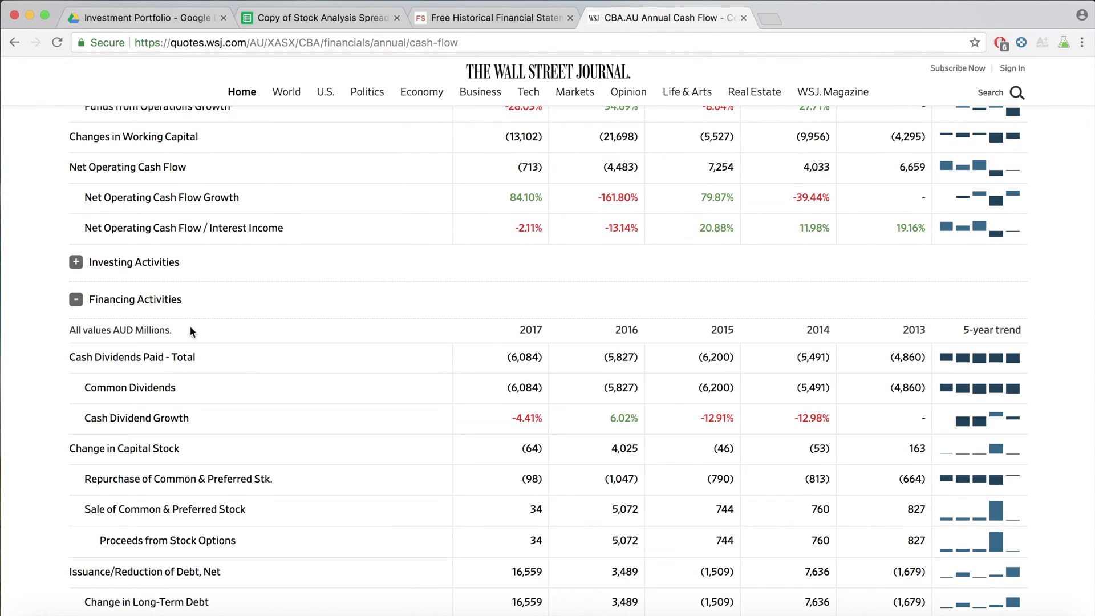
scroll(201, 324, "down", 10)
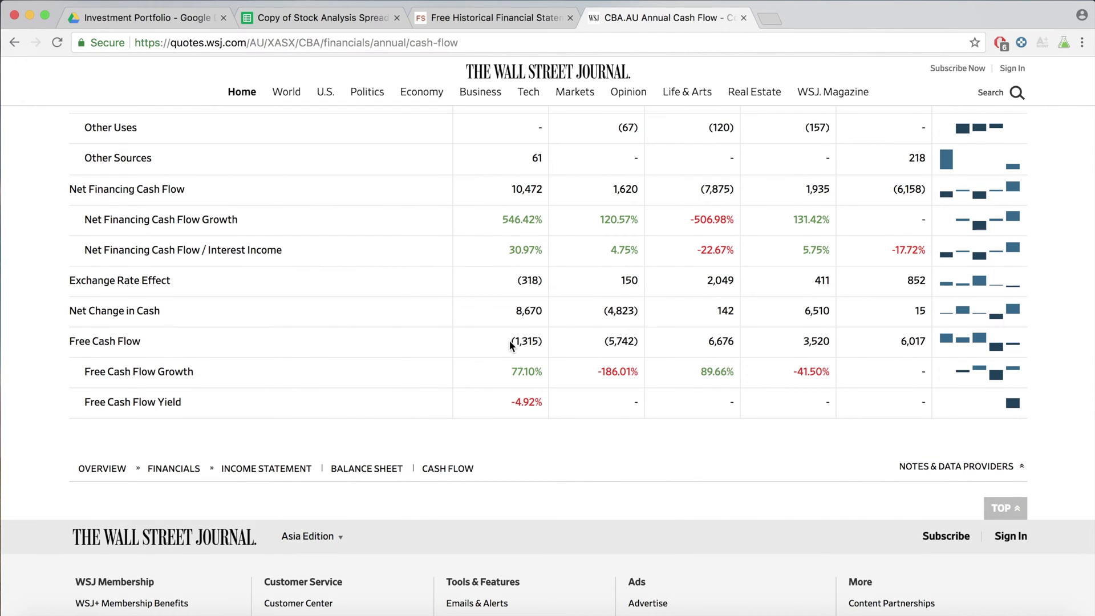
left_click_drag(509, 342, 774, 355)
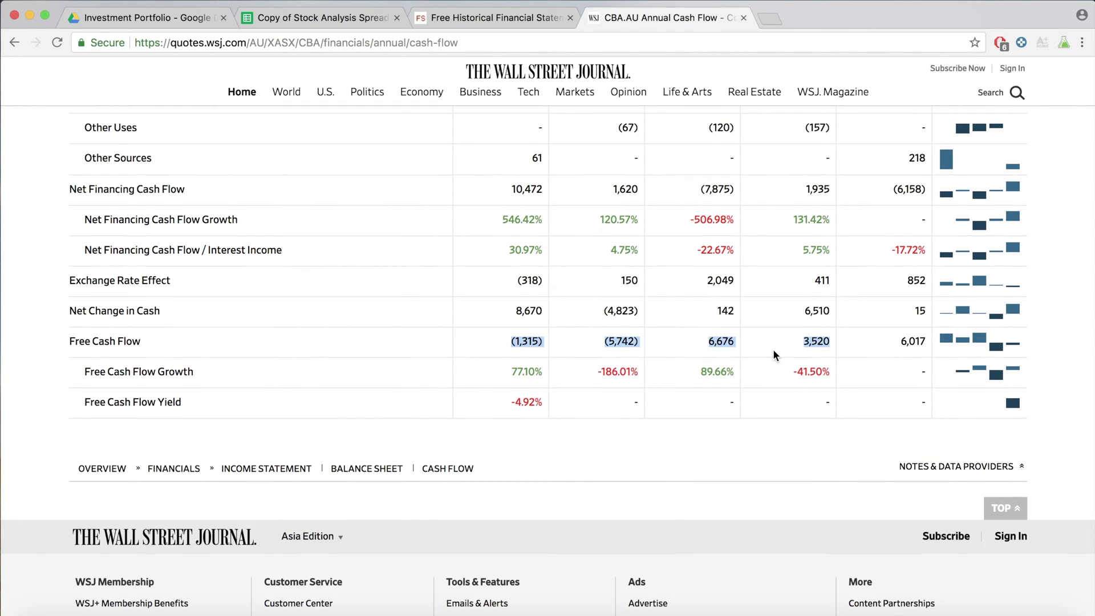
left_click(841, 361)
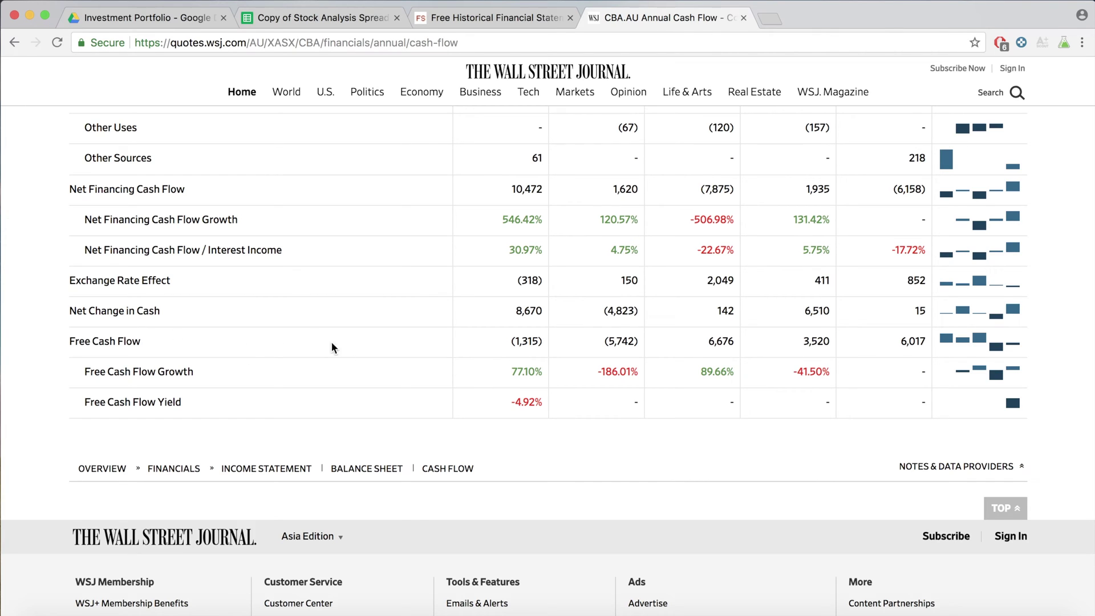
left_click_drag(505, 346, 894, 348)
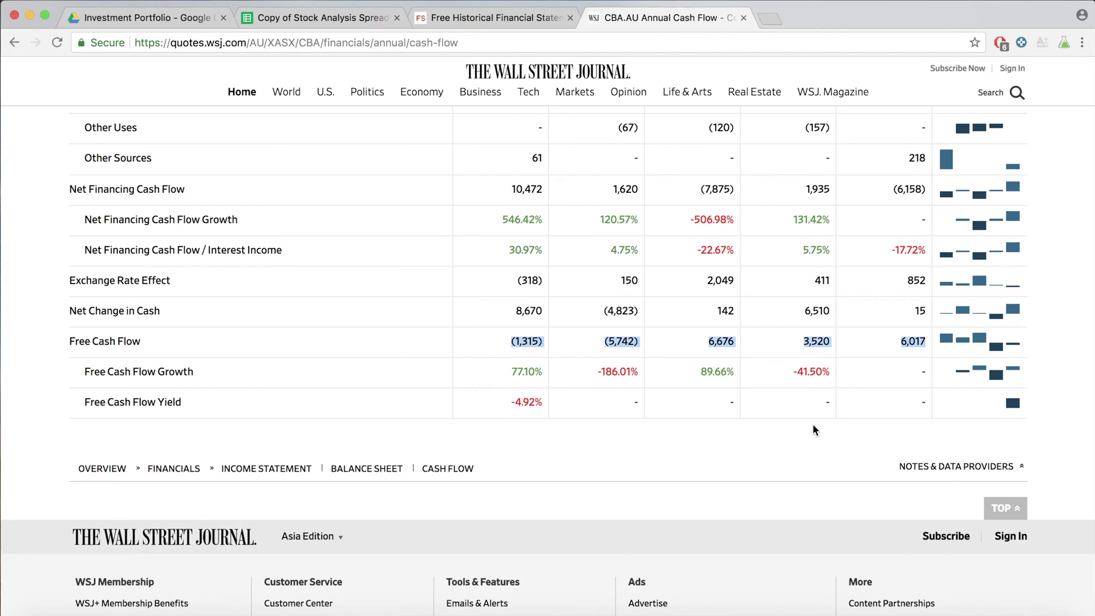
scroll(814, 428, "up", 15)
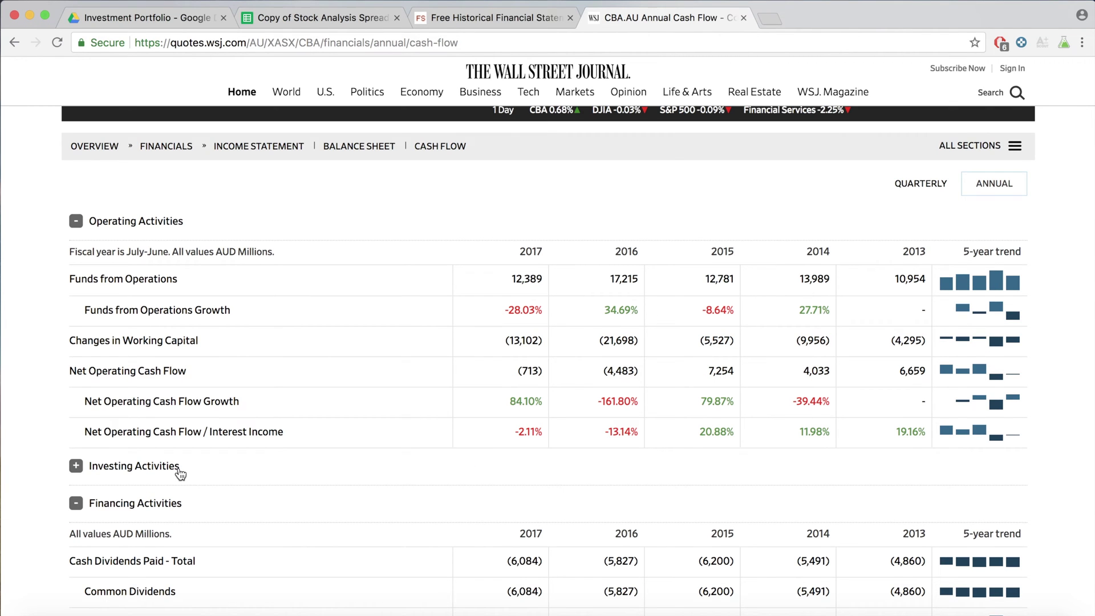
Step: Highlight the Net Operating Cash Flow and Capital Expenditures rows and their 2014–2017 figures
left_click(179, 470)
scroll(285, 457, "down", 2)
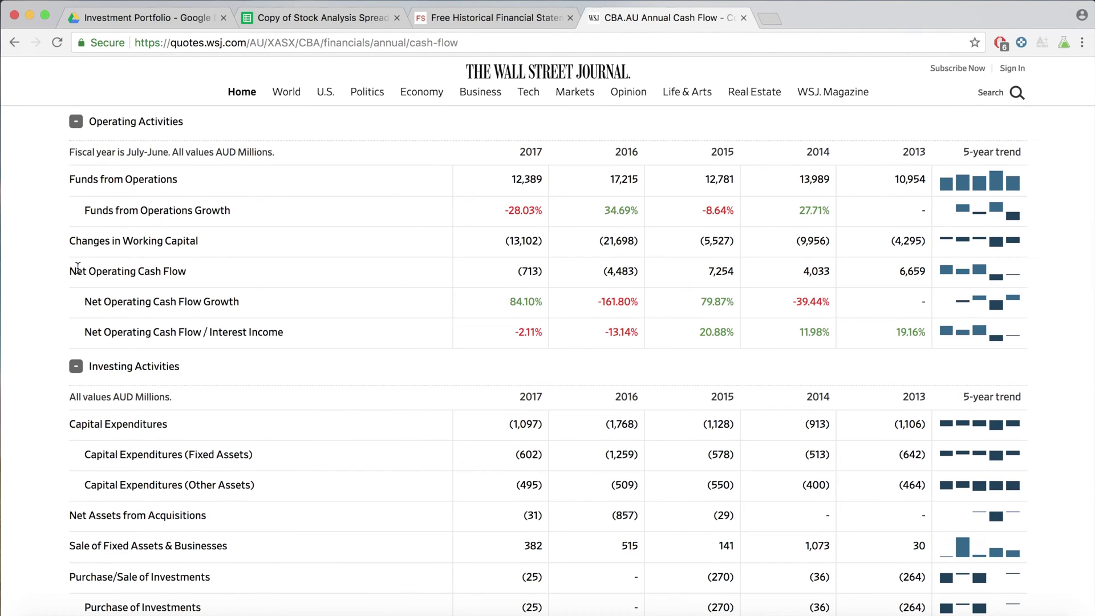
left_click_drag(517, 271, 799, 267)
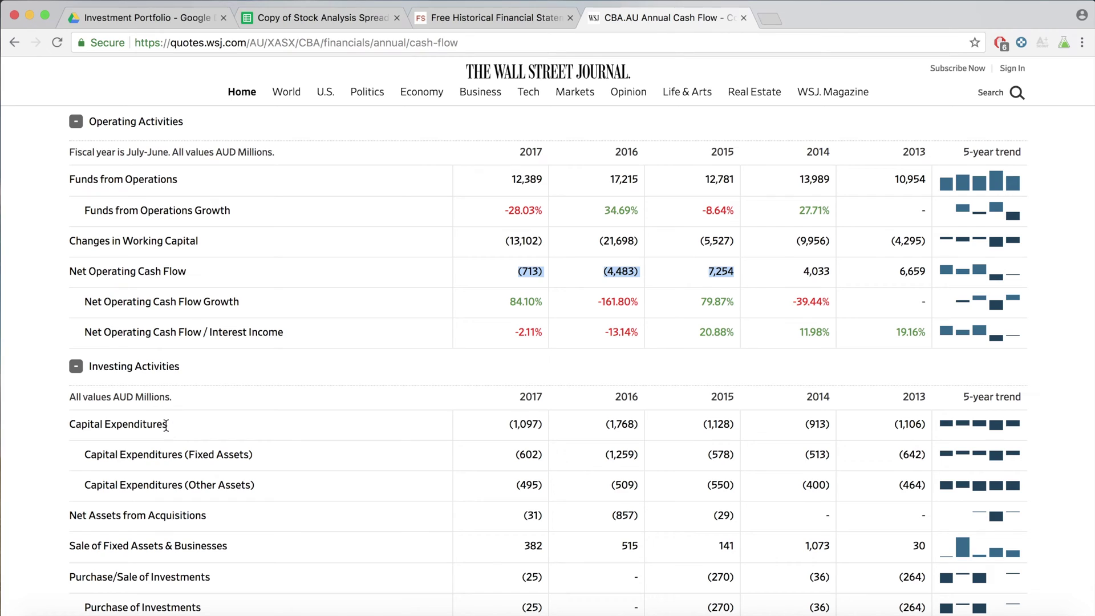
left_click_drag(162, 425, 88, 424)
left_click_drag(506, 427, 830, 427)
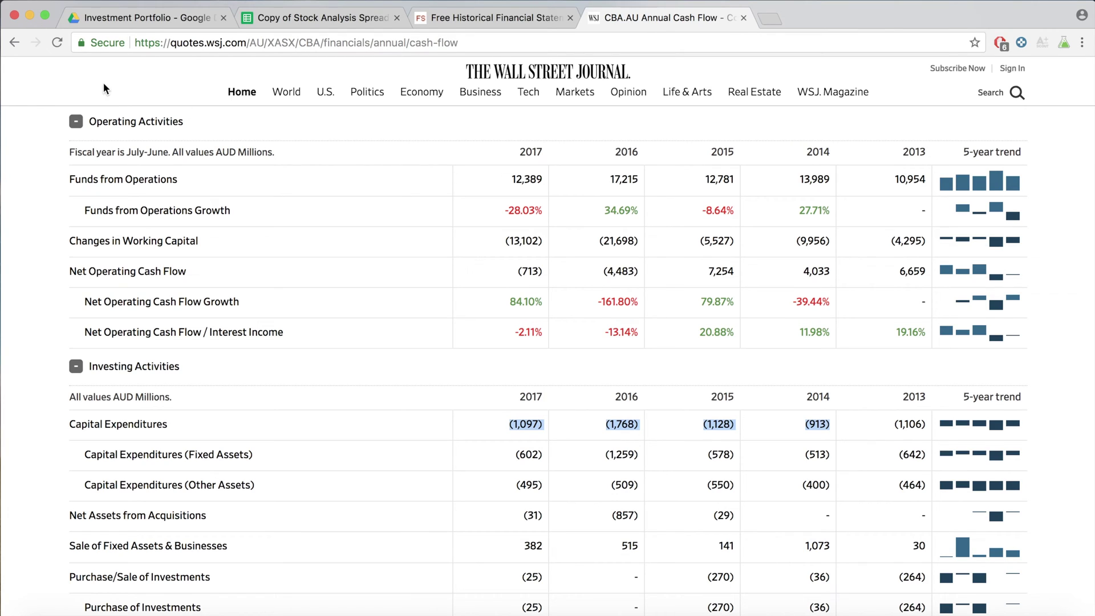
left_click_drag(68, 149, 214, 274)
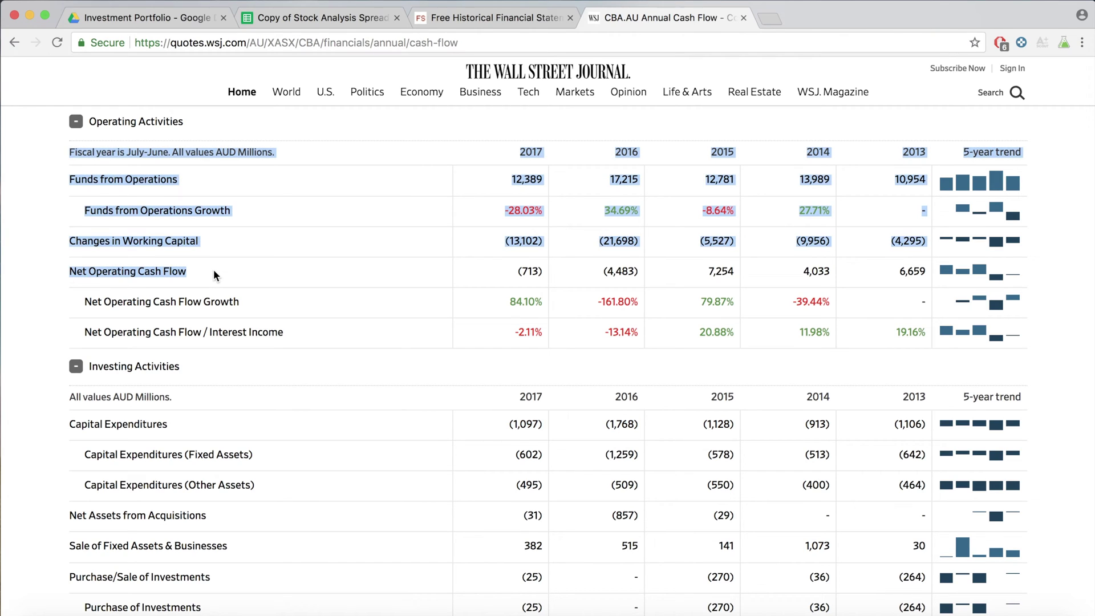
left_click(213, 273)
left_click_drag(70, 272, 187, 276)
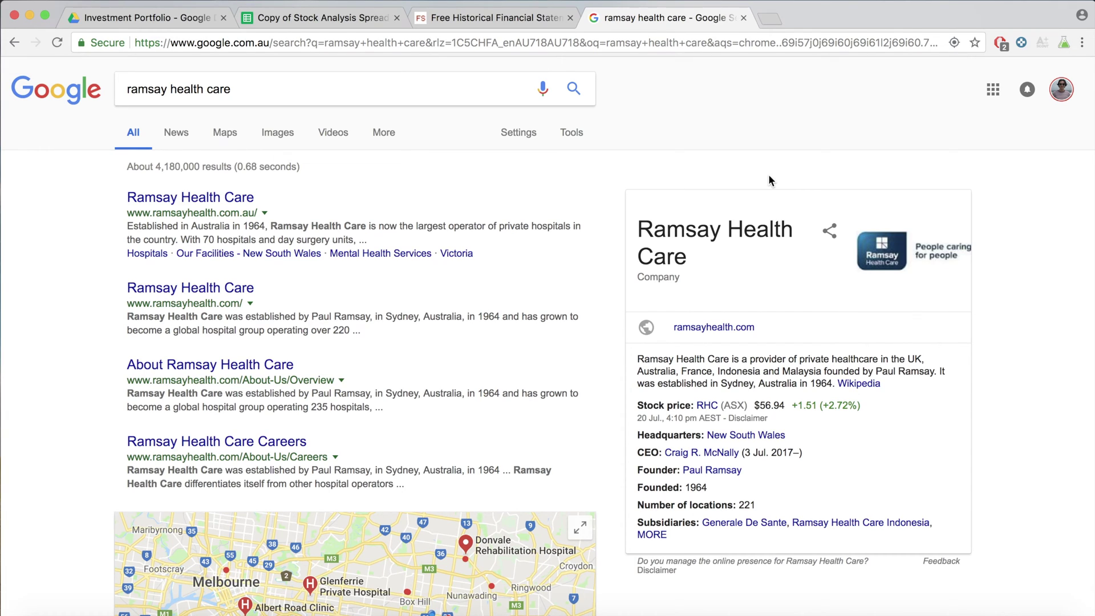
Step: Refine the Google search to 'ramsay health care investor relations'
left_click(330, 90)
key("Escape")
type("ivestor re")
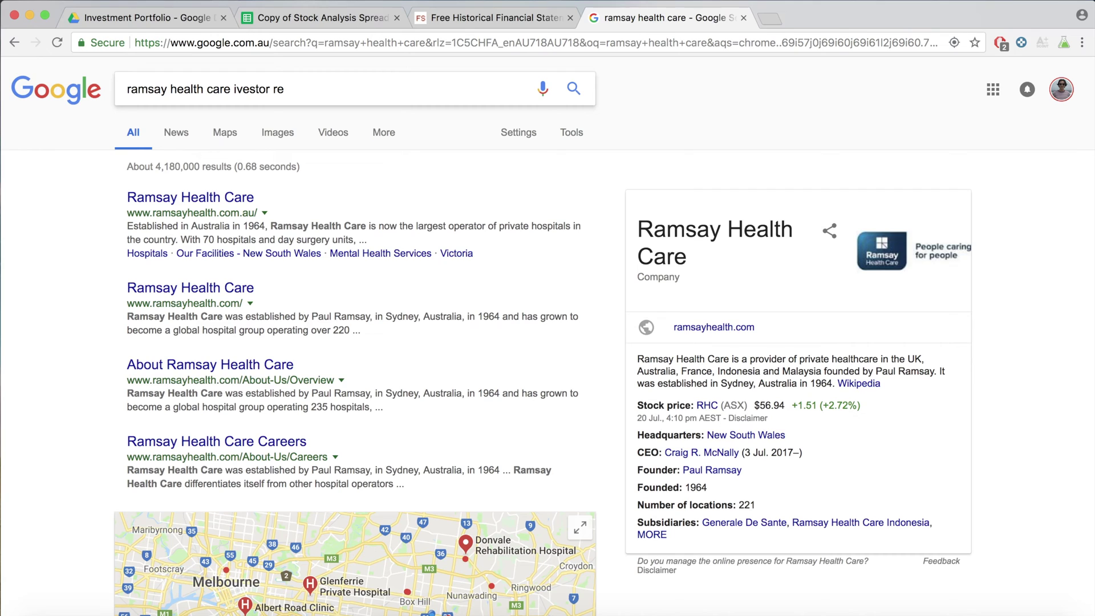
left_click(236, 92)
type("n")
left_click(343, 91)
type("lations")
key("Return")
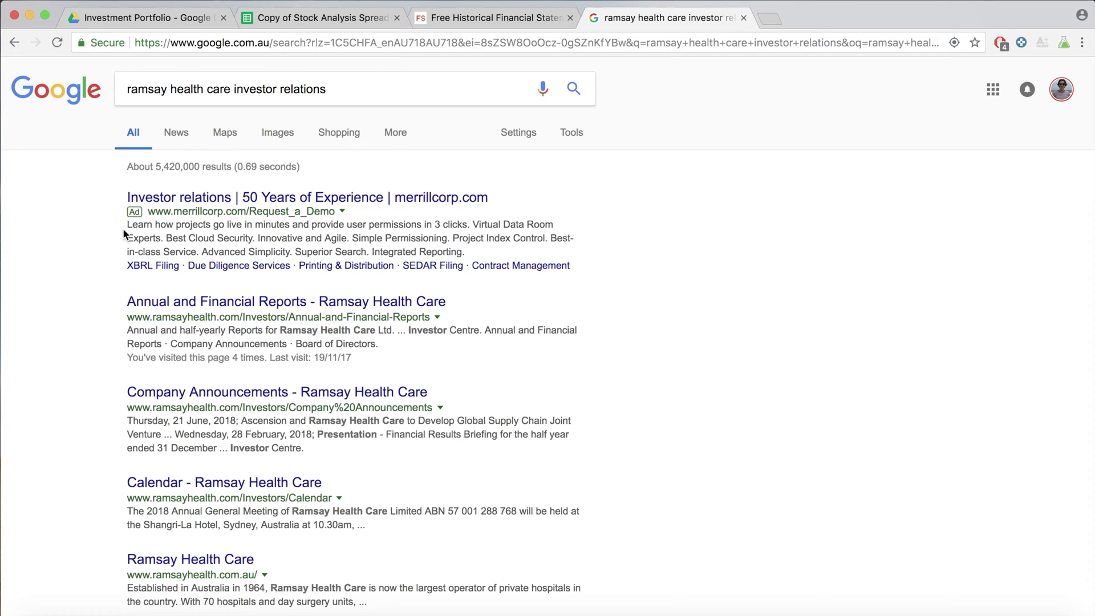
Step: Open Ramsay's Annual and Financial Reports page, then return to the Stock Analysis spreadsheet
left_click(272, 306)
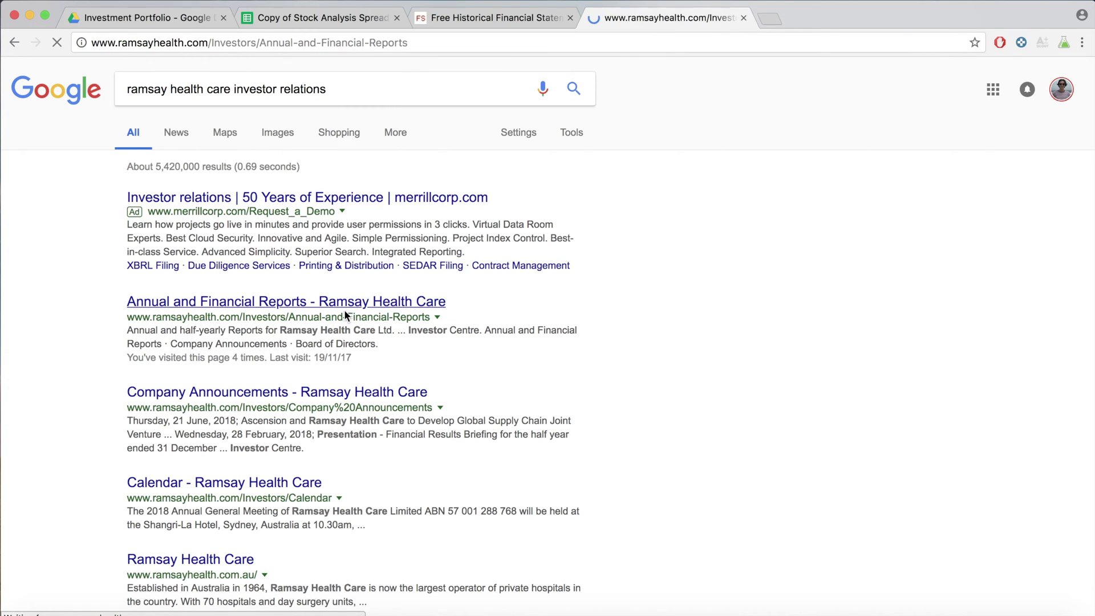
scroll(391, 349, "down", 5)
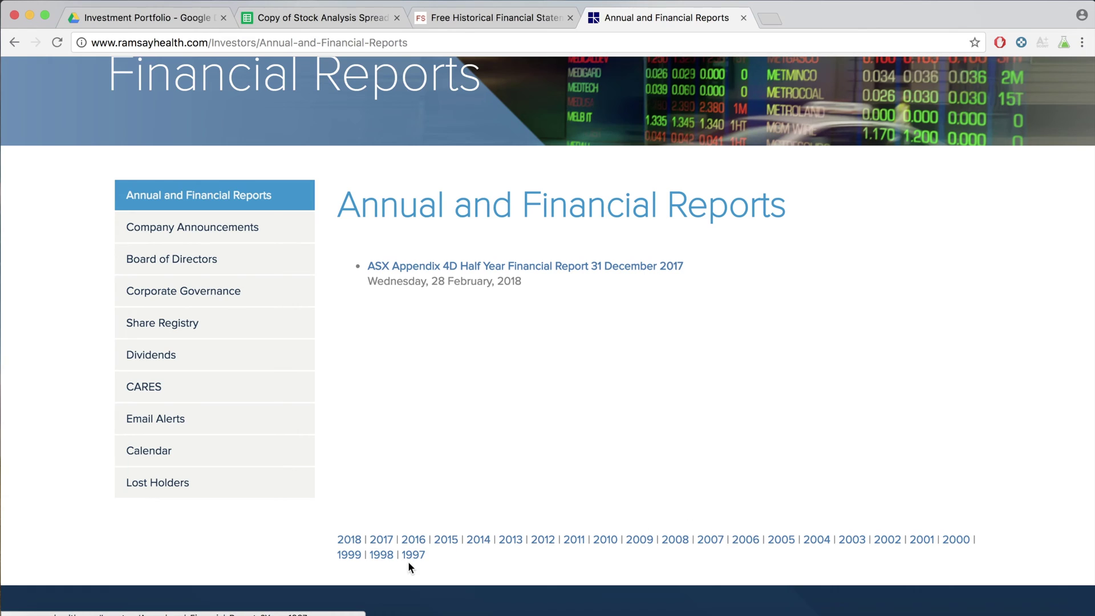
left_click(353, 16)
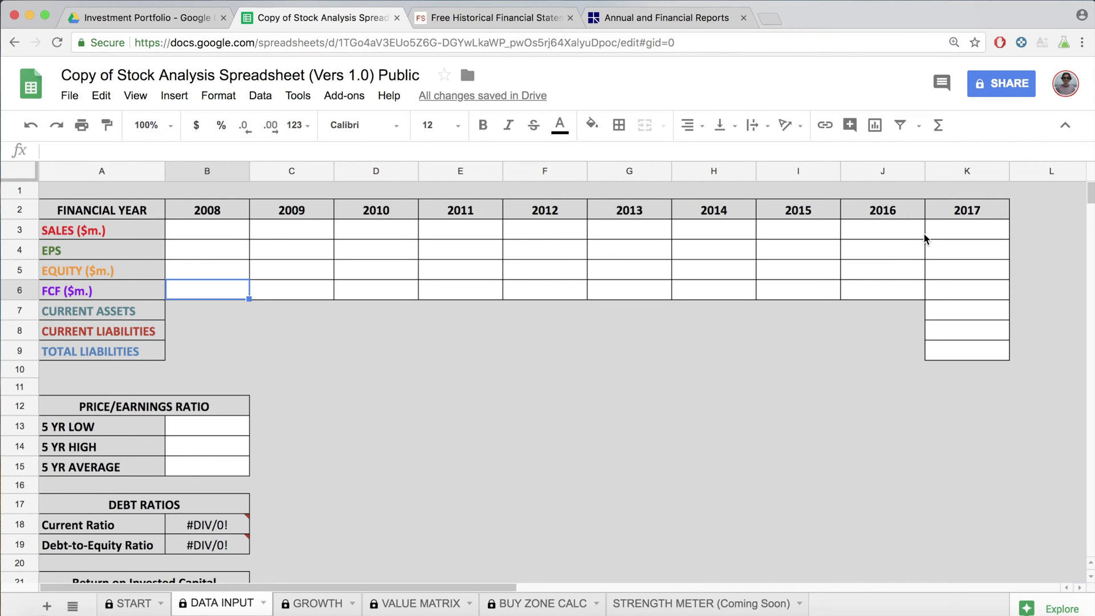
left_click(954, 210)
left_click(873, 211)
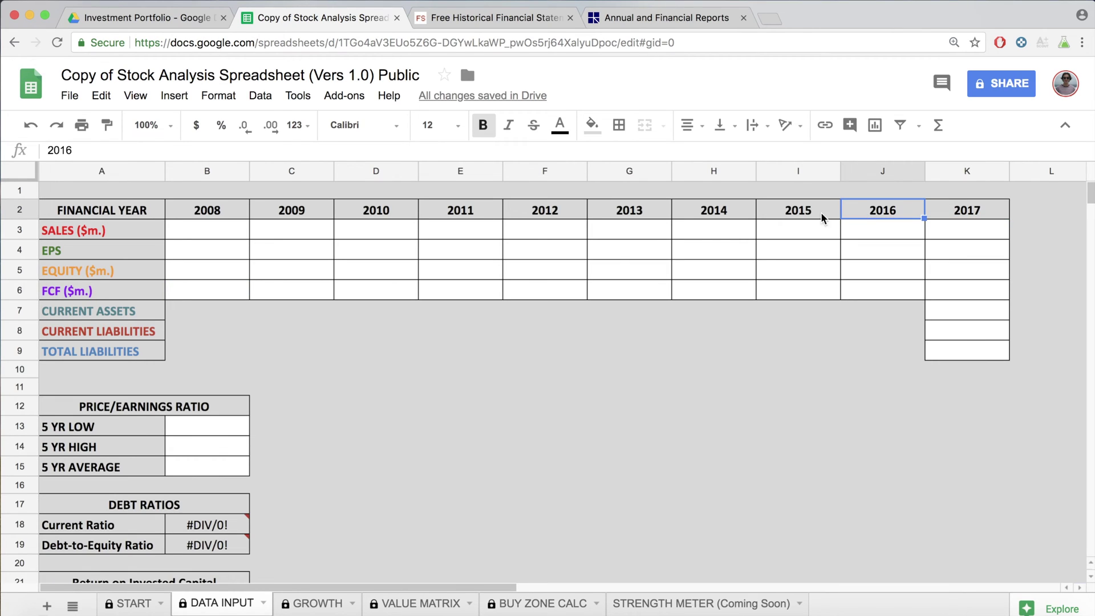
left_click(800, 217)
left_click(717, 217)
left_click(638, 216)
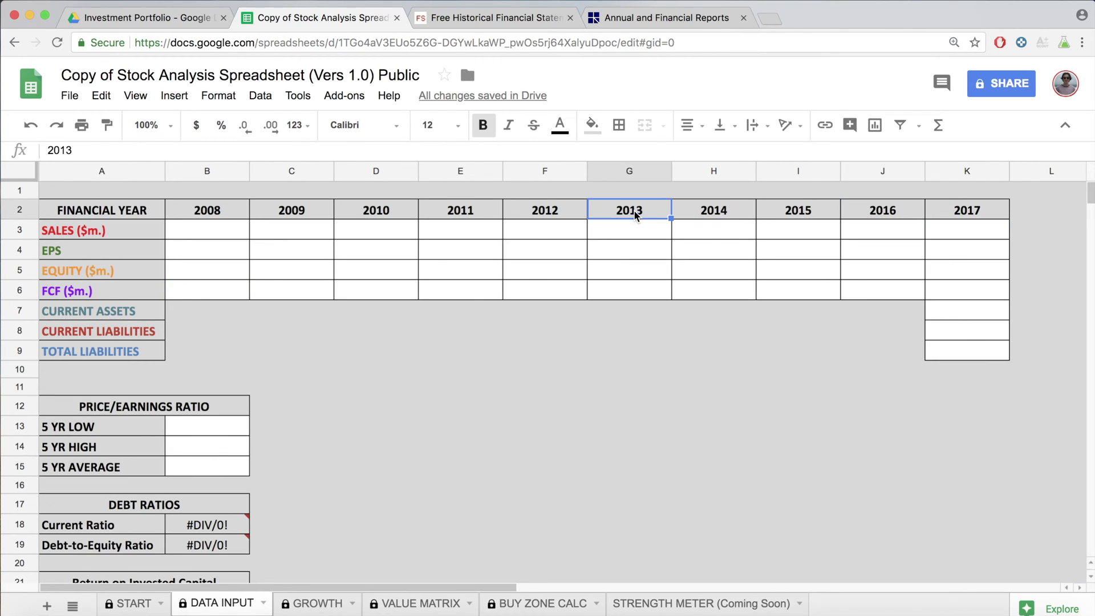
left_click(536, 212)
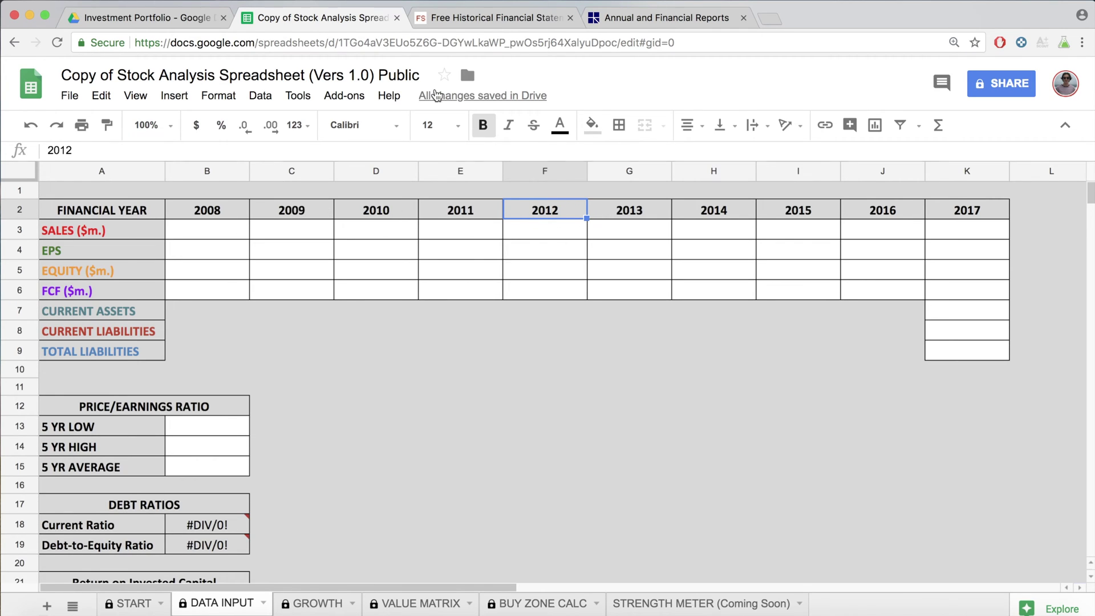
Step: Open the 2012 Annual Report from Ramsay's annual reports page
left_click(620, 18)
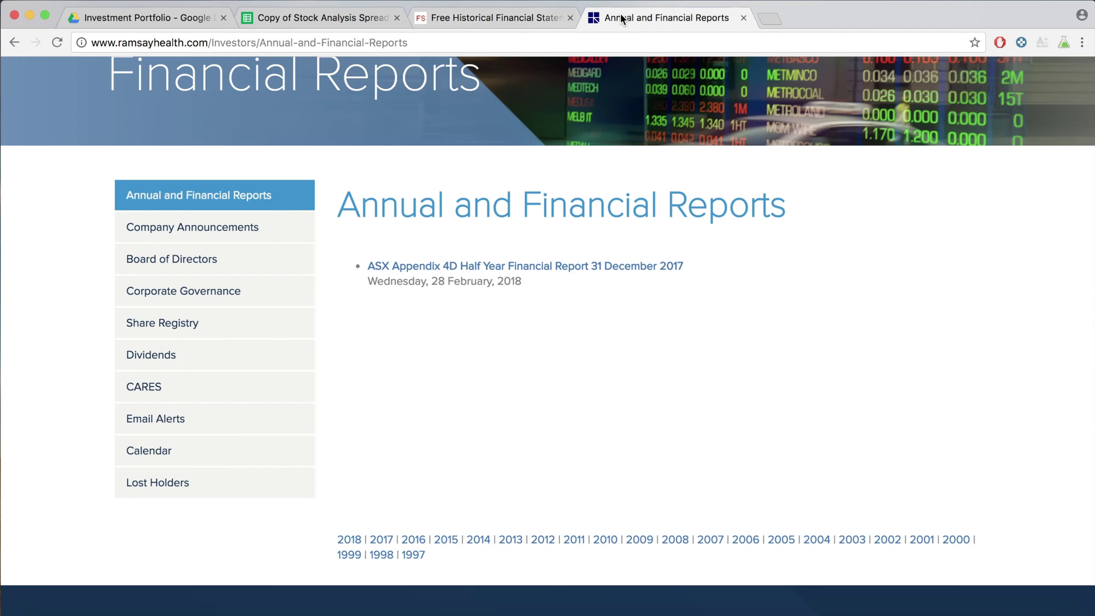
left_click(542, 540)
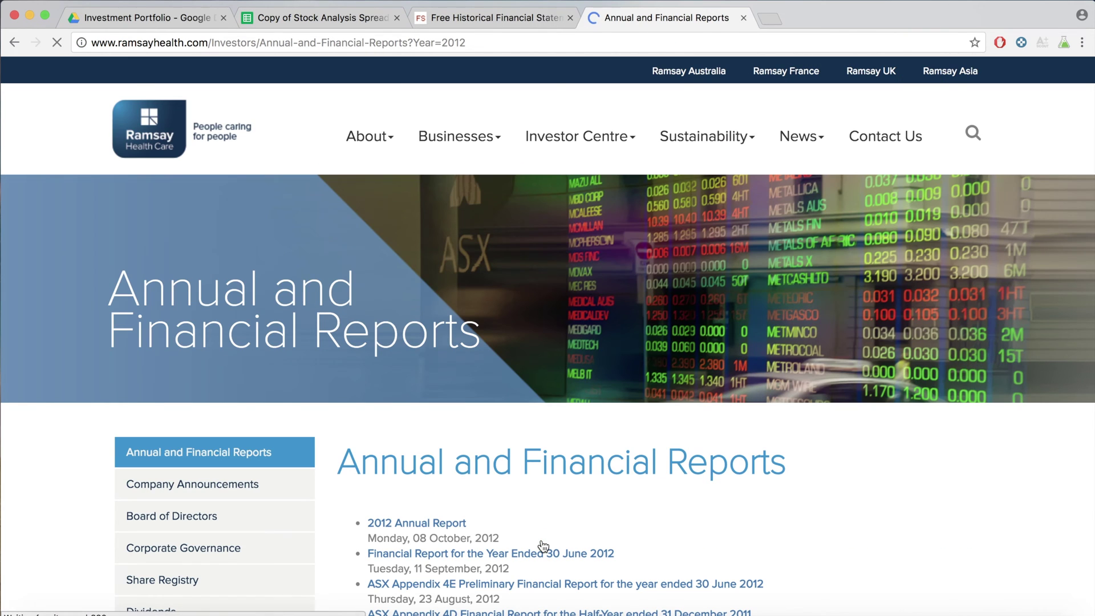
scroll(553, 513, "down", 5)
left_click(451, 294)
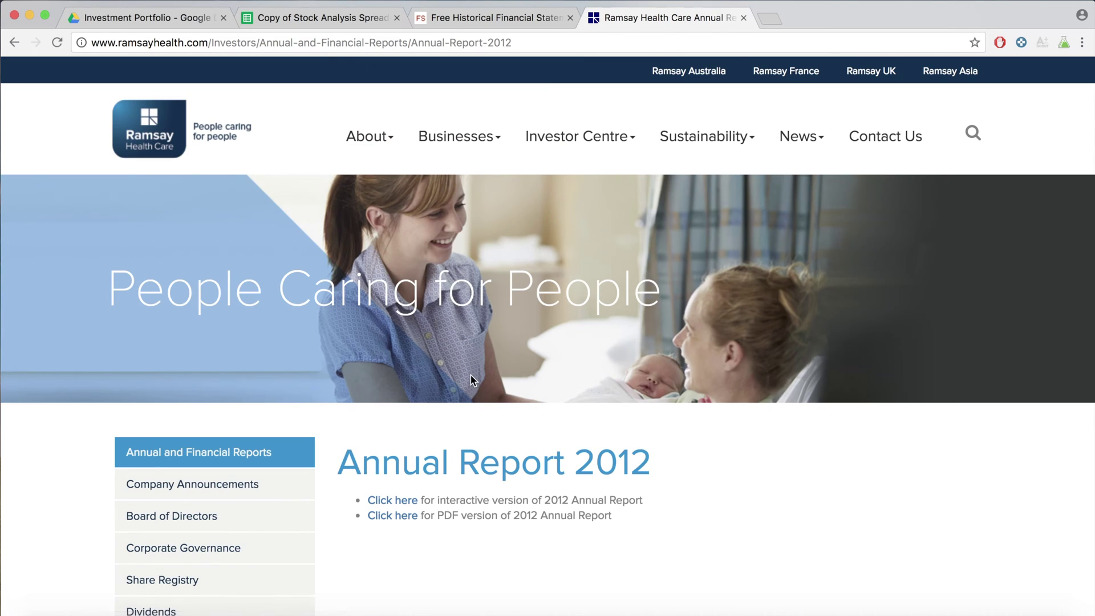
scroll(429, 315, "down", 4)
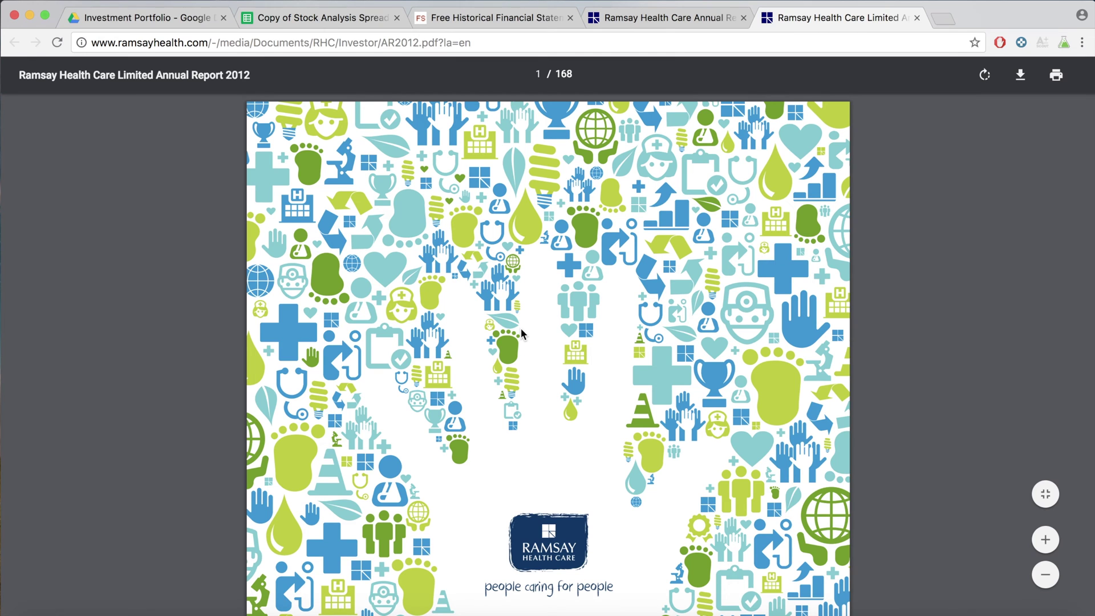
scroll(532, 380, "down", 5)
scroll(532, 381, "down", 20)
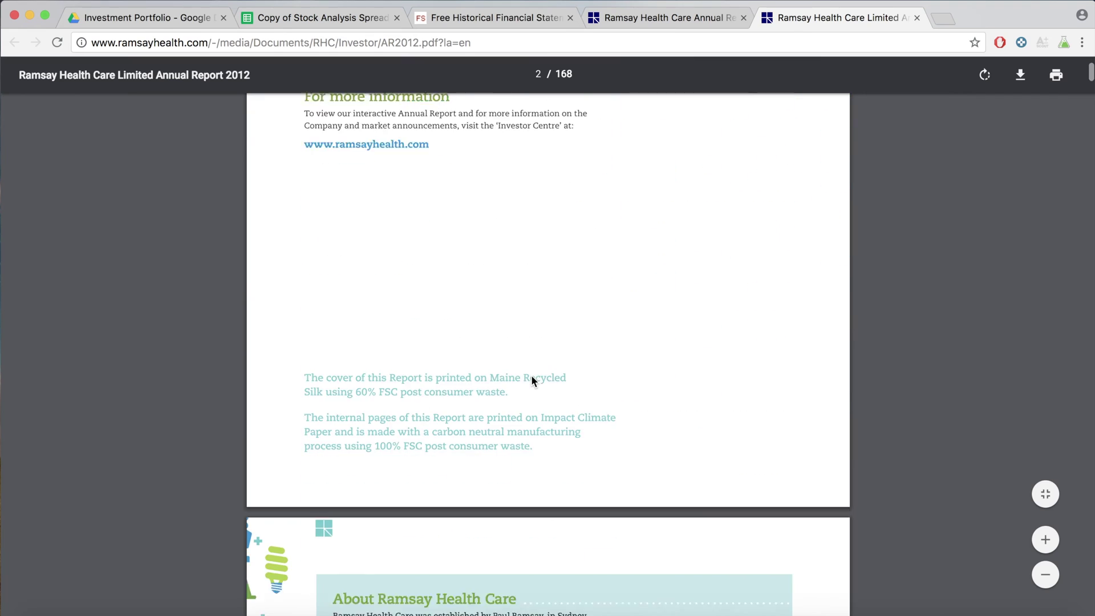
scroll(532, 380, "up", 3)
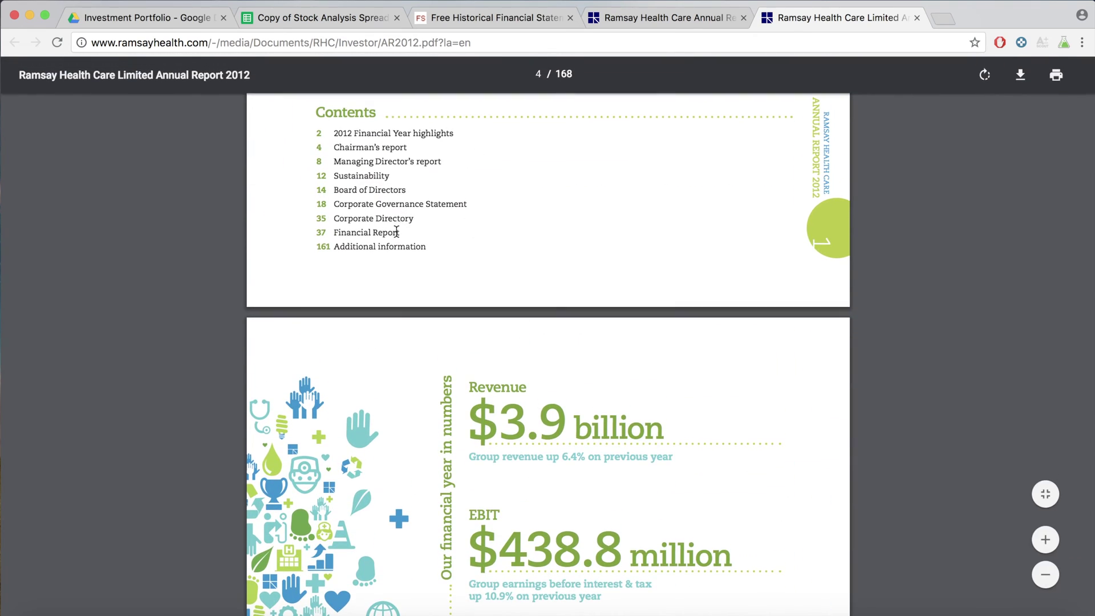
Step: Find the Financial Report in the contents and jump to page 50 of the PDF
left_click_drag(402, 231, 323, 229)
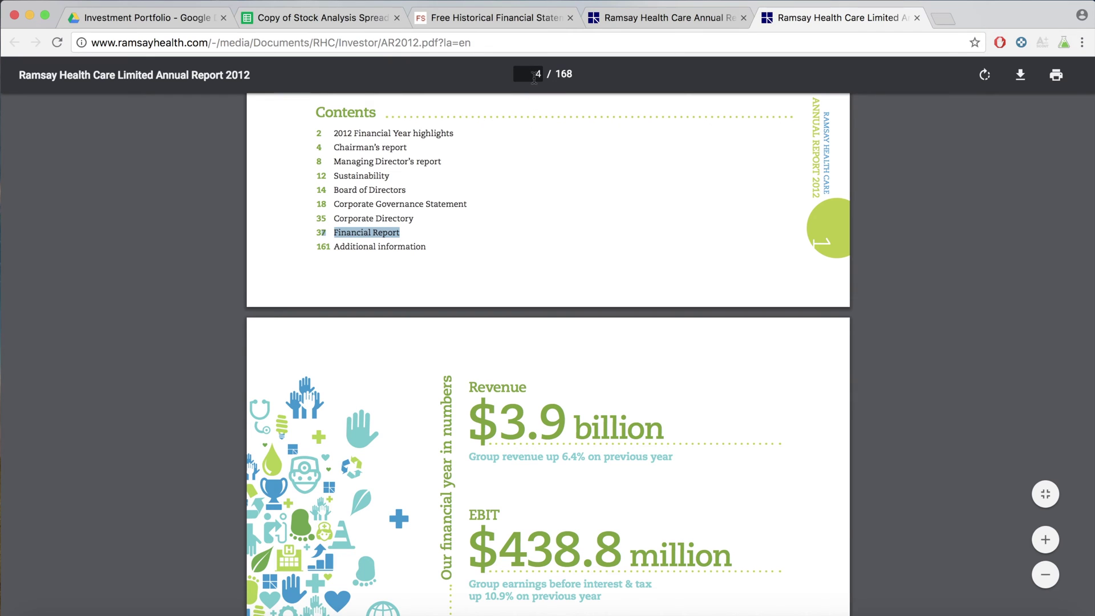
left_click(533, 75)
type("50")
key("Return")
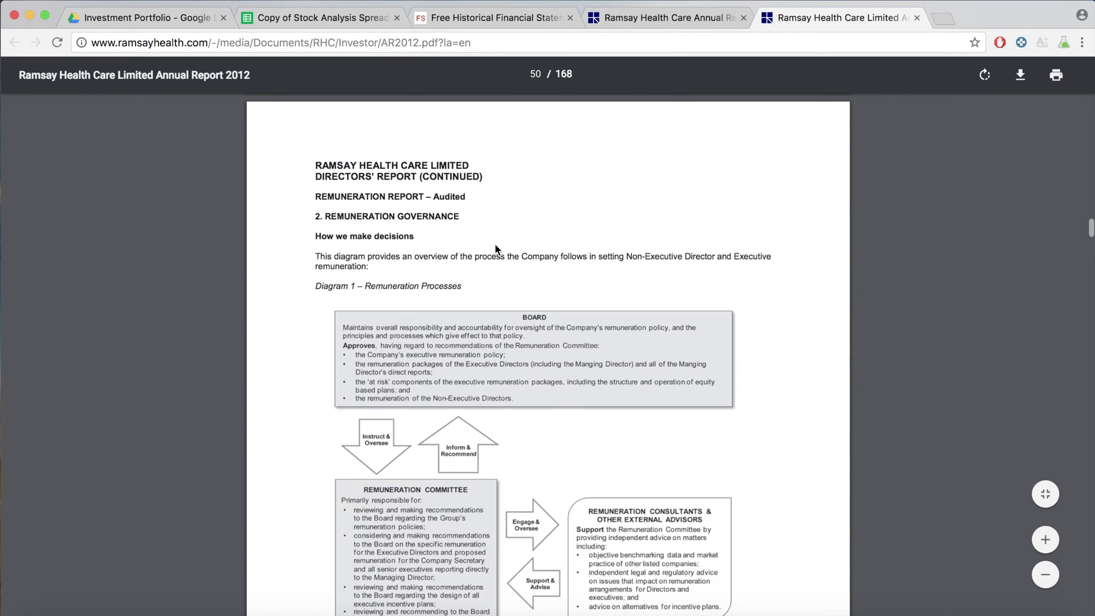
scroll(497, 303, "down", 10)
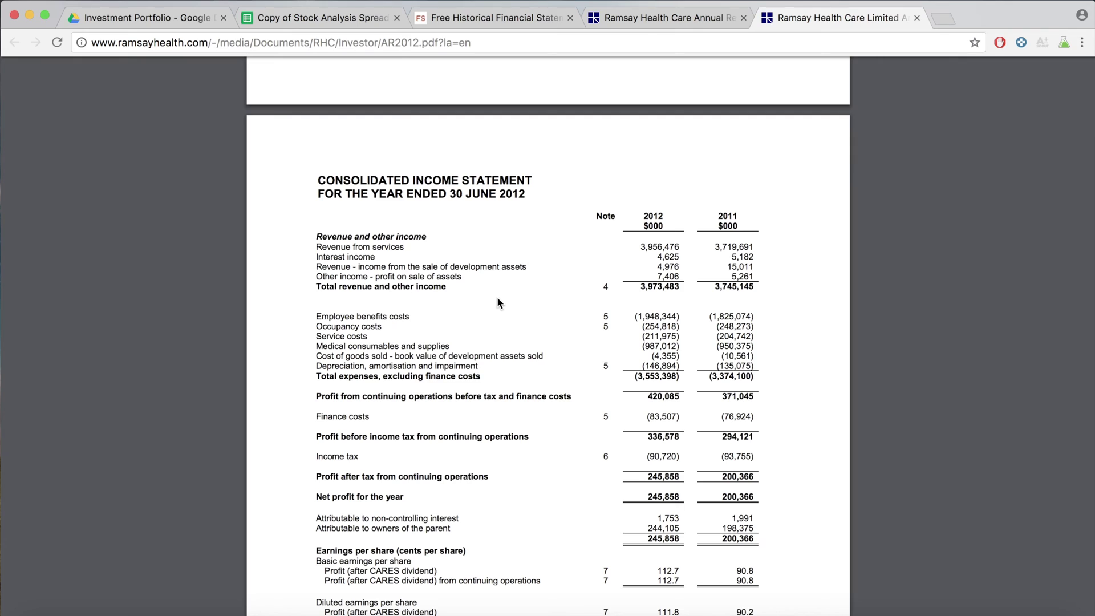
scroll(498, 298, "down", 1)
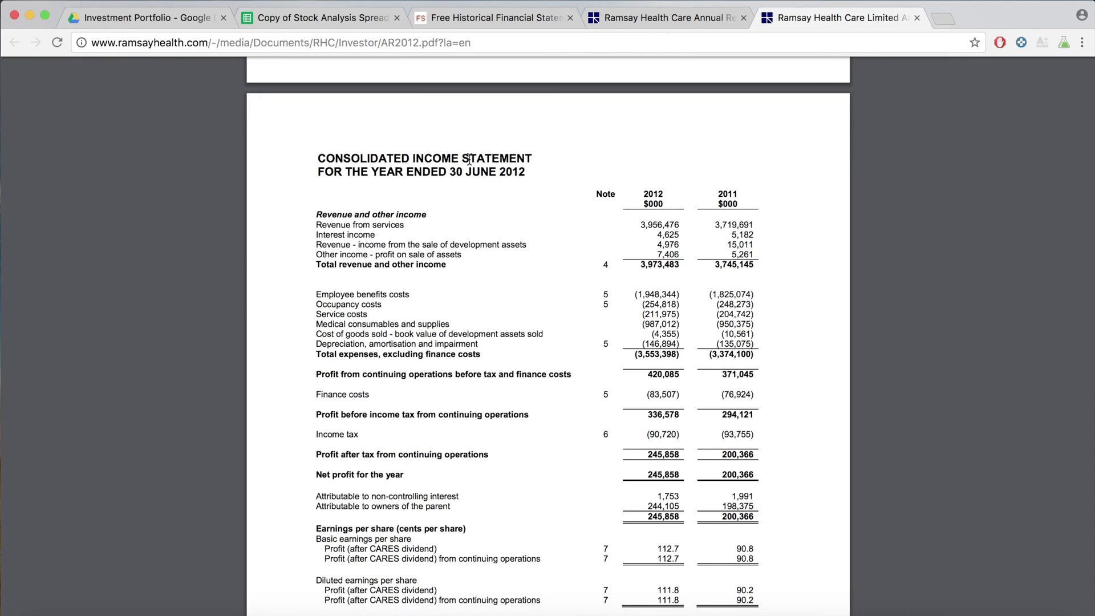
scroll(586, 268, "down", 1)
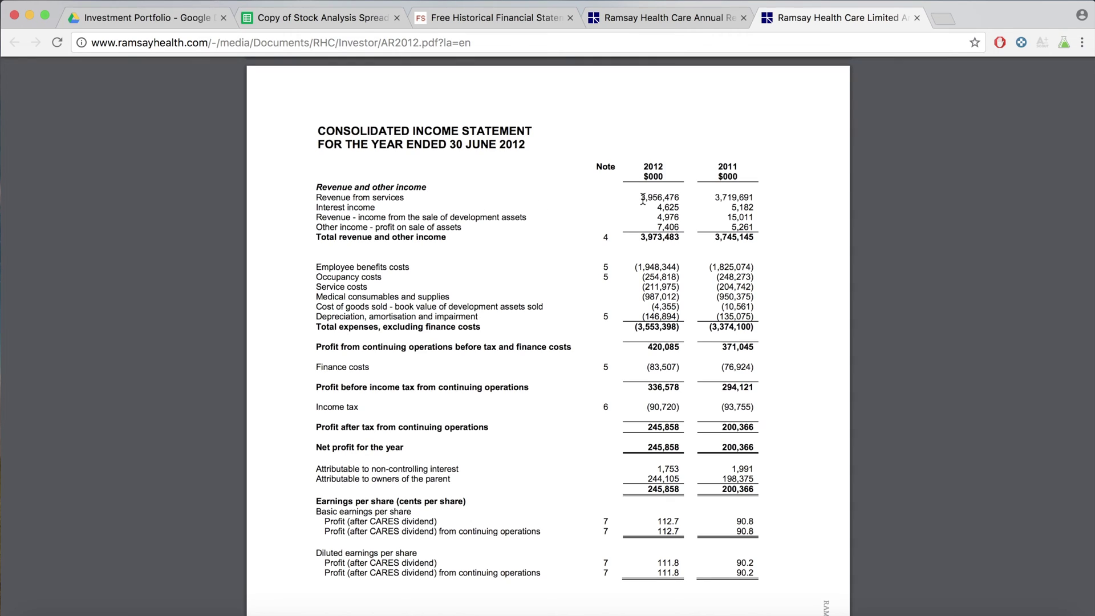
Step: Highlight the 2012 revenue figure in the income statement, then scroll to the cash flow statement
left_click_drag(640, 197, 680, 198)
left_click(681, 198)
left_click_drag(639, 197, 755, 196)
scroll(730, 262, "down", 3)
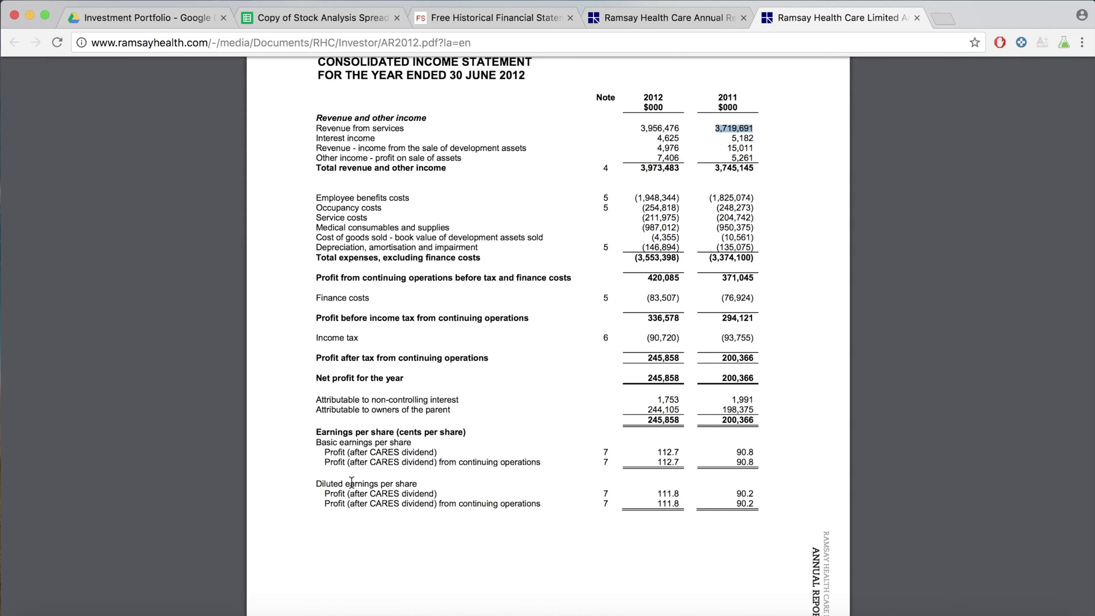
scroll(545, 440, "down", 10)
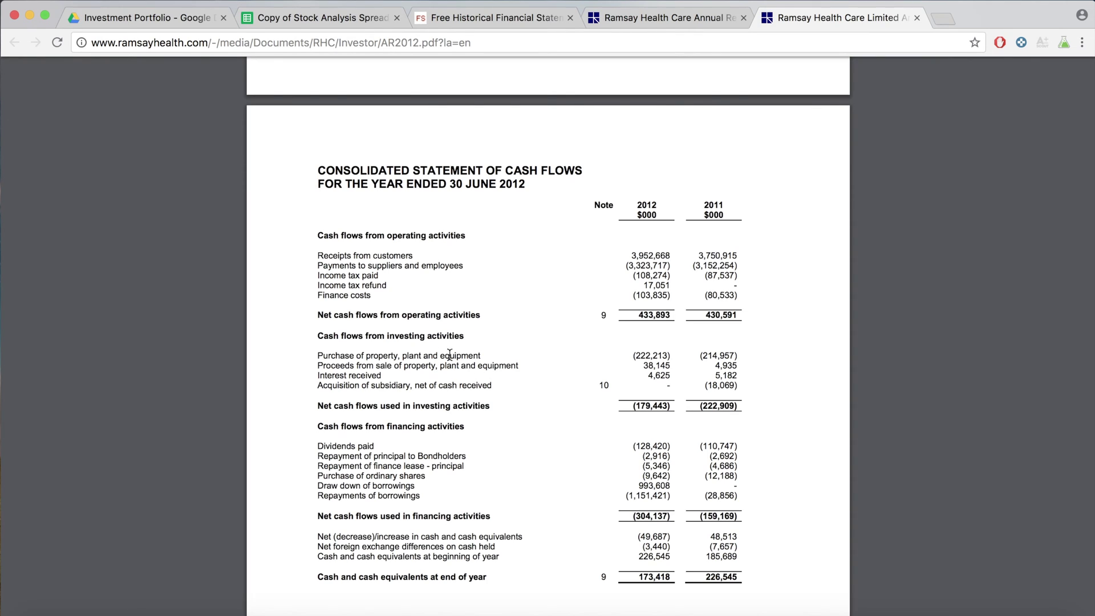
Step: Highlight 2012 operating cash flow 433,893, equipment purchases (222,213) and total equity 1,406,201
left_click_drag(610, 315, 673, 315)
left_click_drag(633, 355, 671, 355)
scroll(672, 354, "up", 10)
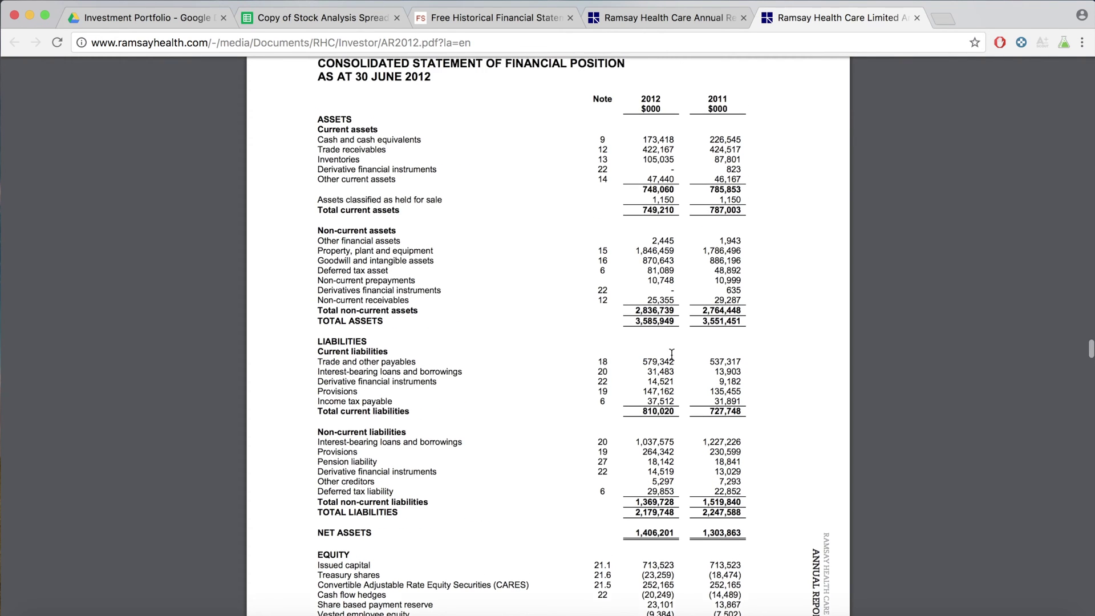
scroll(671, 356, "down", 2)
scroll(671, 356, "down", 3)
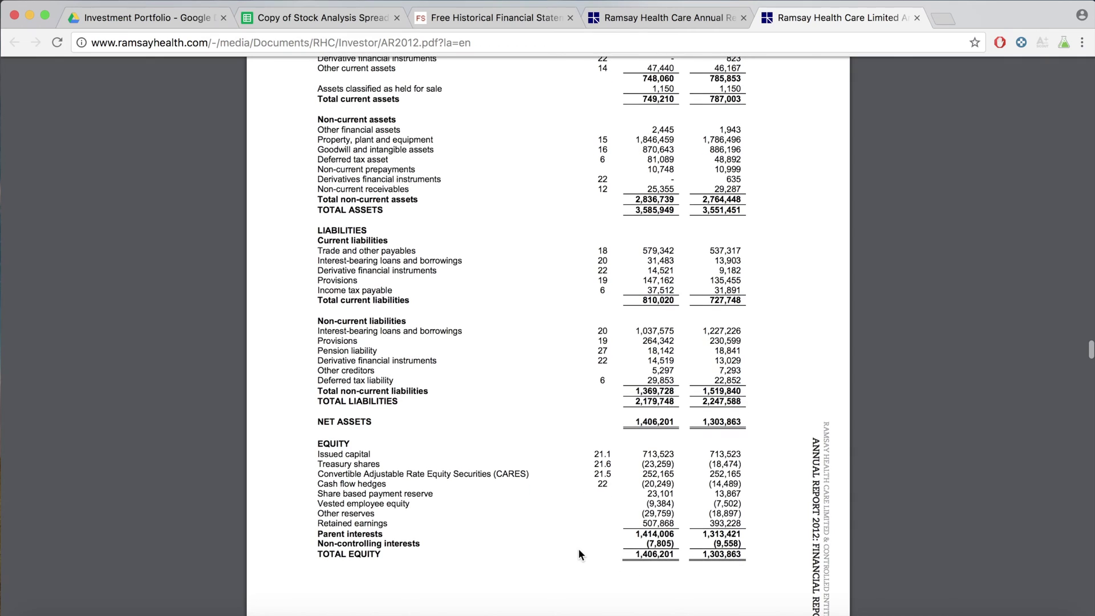
left_click_drag(634, 554, 674, 554)
scroll(676, 492, "up", 9)
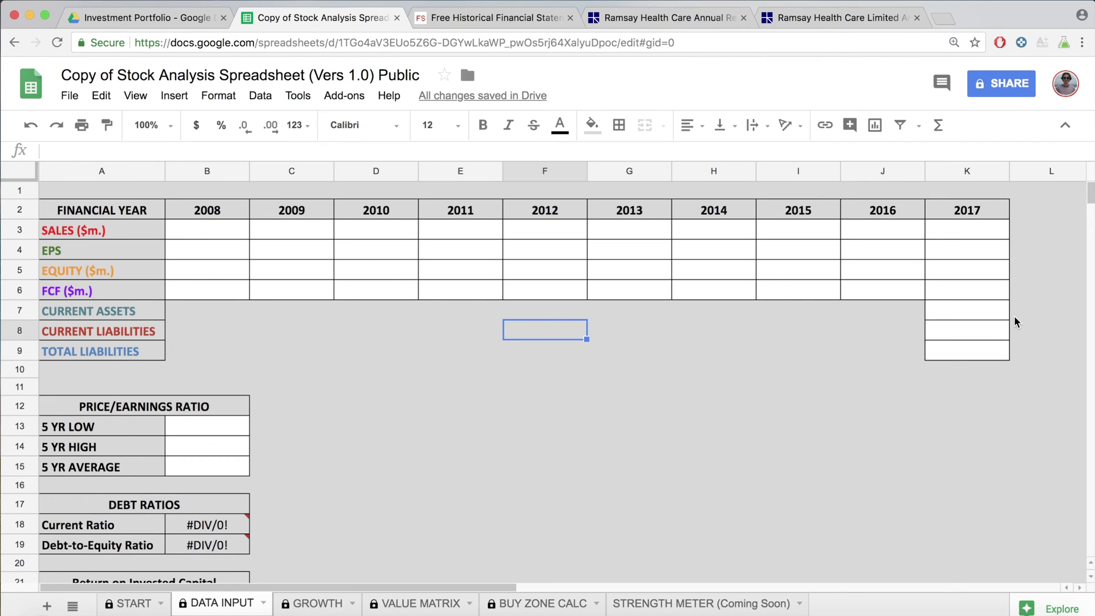
Step: Point out the 2017 Current Assets, Current Liabilities and Total Liabilities cells, then open a new tab
left_click(979, 312)
left_click(972, 331)
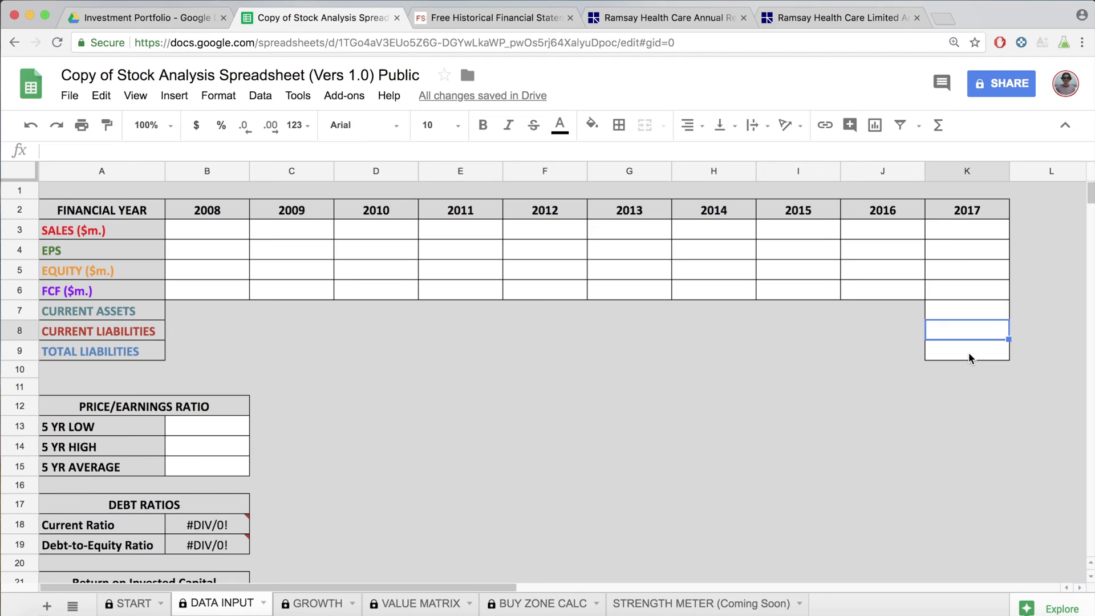
left_click(968, 353)
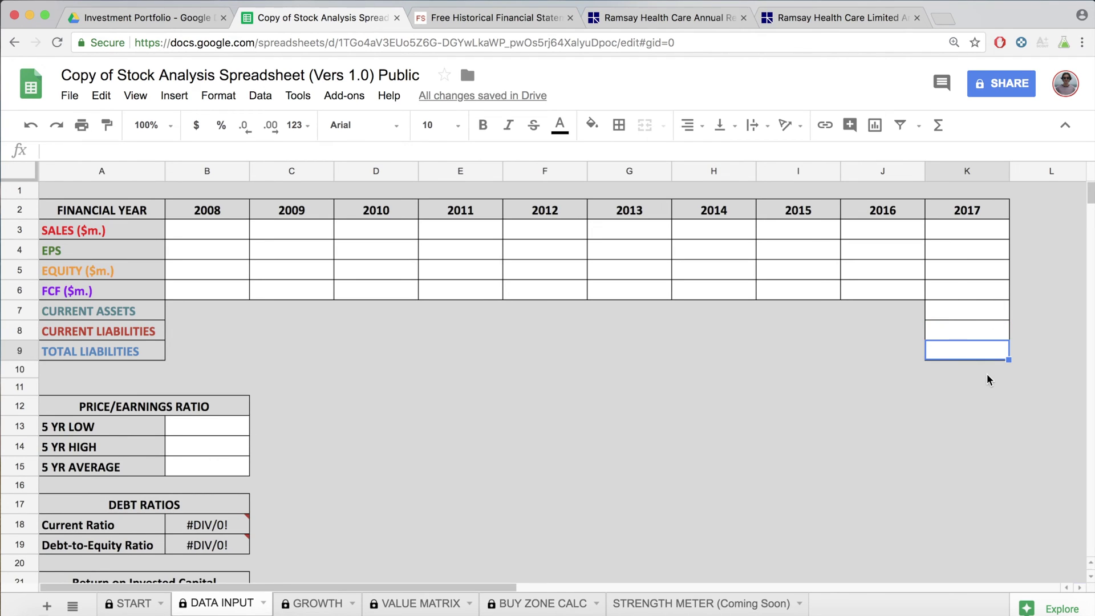
left_click(963, 310)
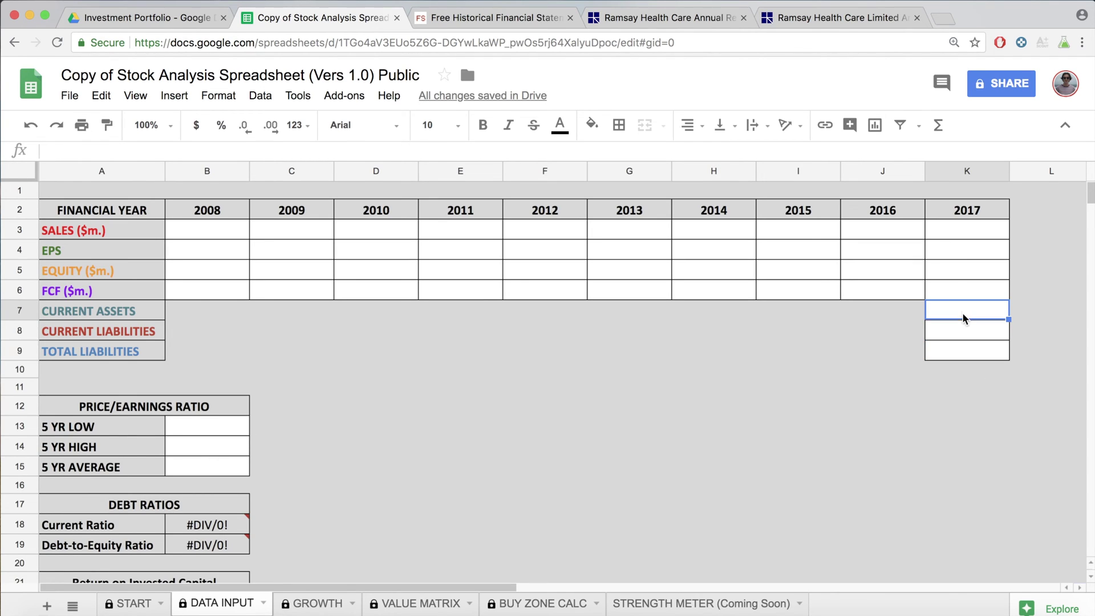
left_click(967, 350)
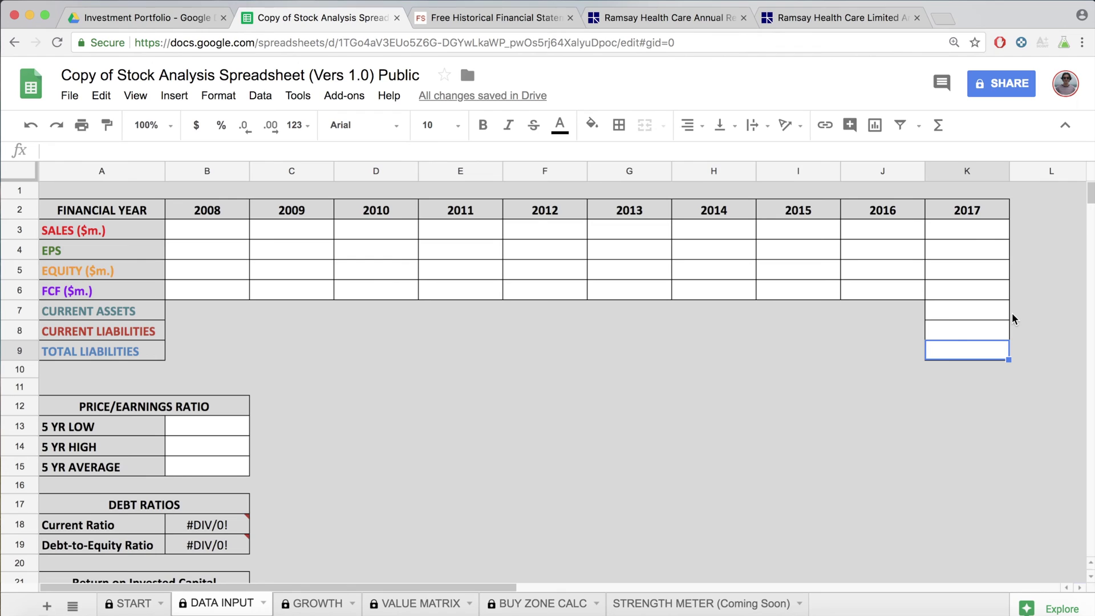
scroll(628, 354, "down", 2)
left_click(344, 406)
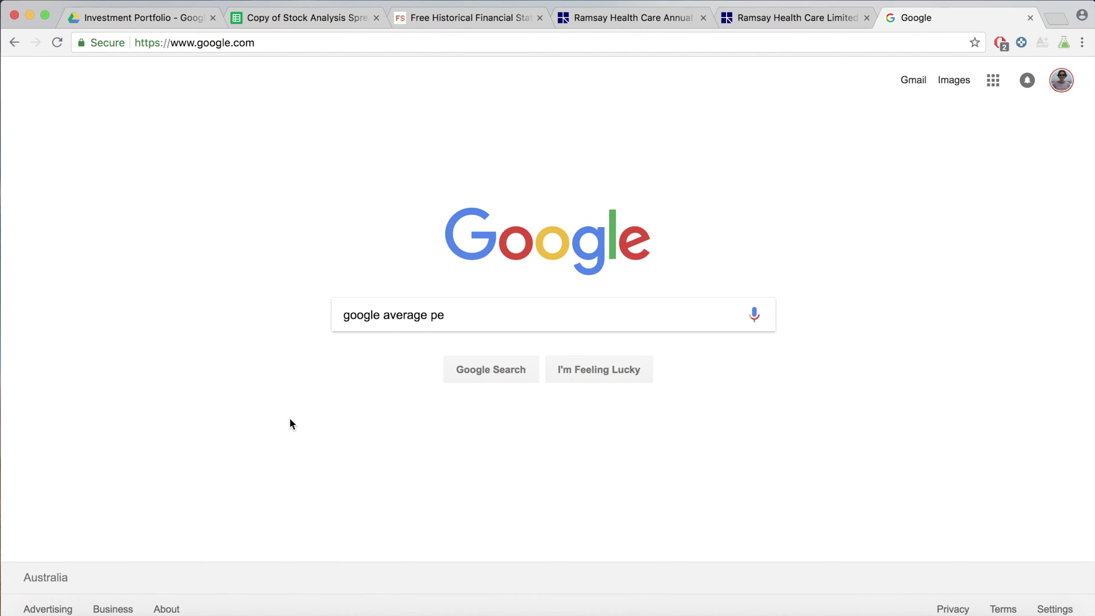
Step: Search for 'google average pe' and open the YCharts Alphabet PE Ratio (TTM) result
double_click(370, 316)
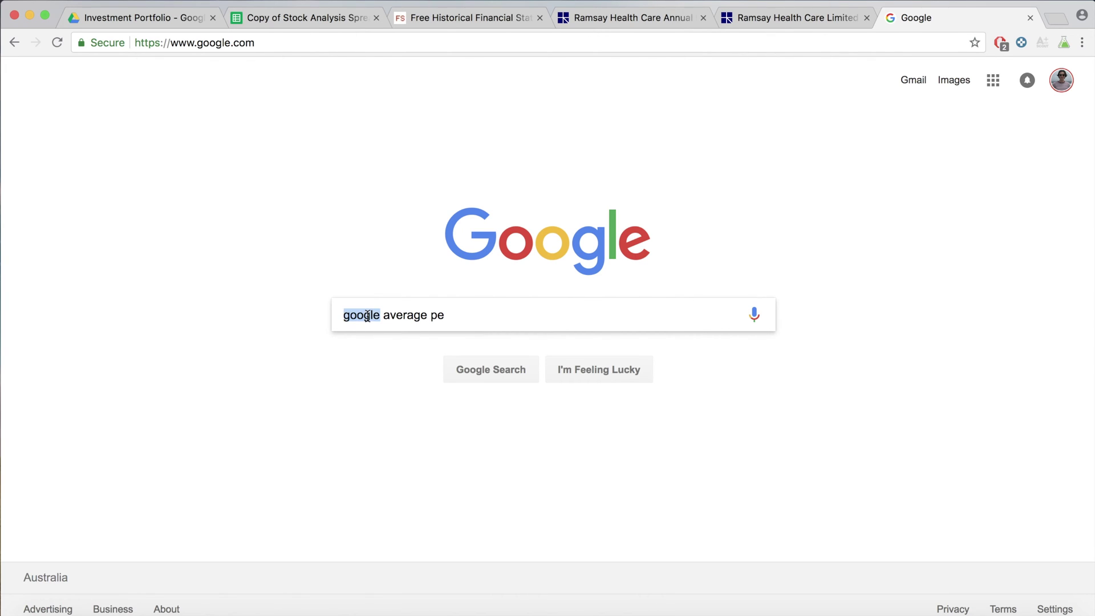
left_click(382, 367)
key("Return")
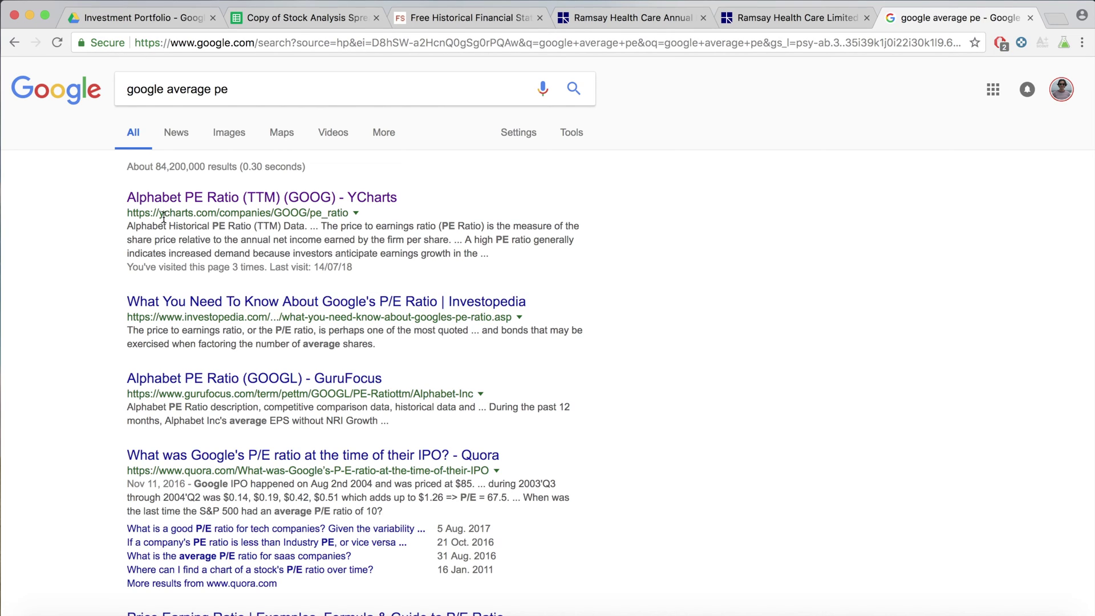
left_click_drag(159, 213, 217, 213)
left_click(262, 204)
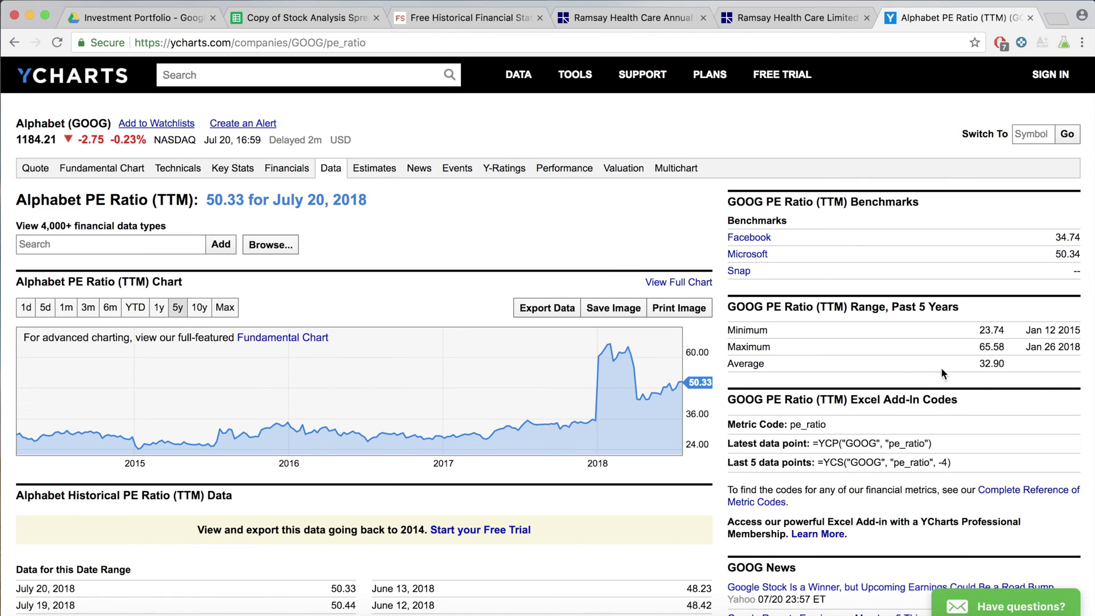
Step: Highlight the five-year average PE 32.90 and minimum PE 23.74
left_click_drag(1006, 364, 977, 364)
left_click_drag(998, 346, 978, 330)
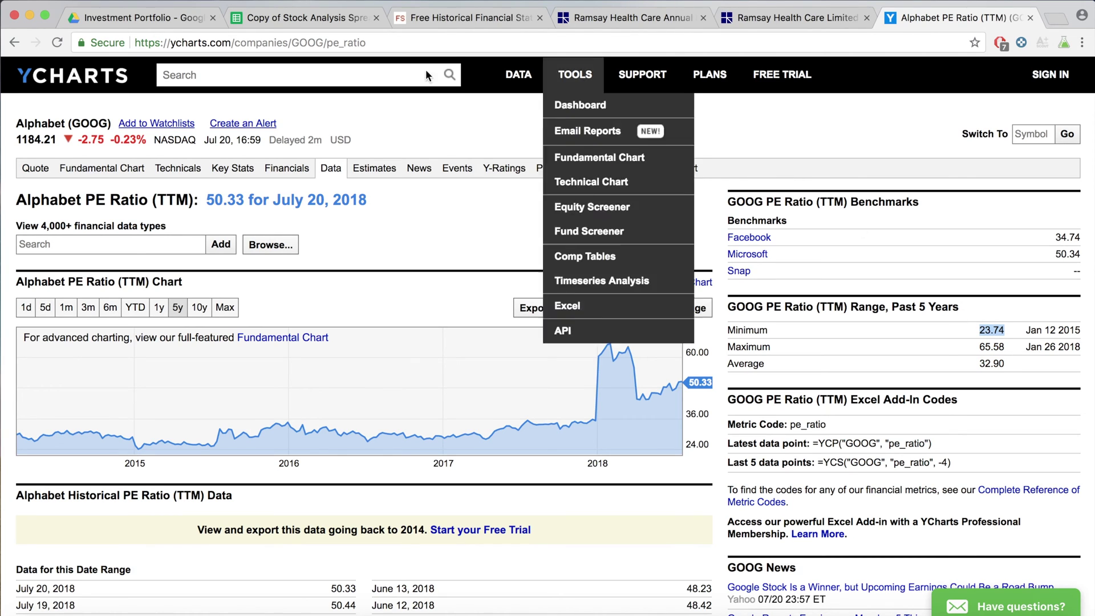
Step: Mark the PE cells B13:B15 and ROIC cells B22:B23, then return to the Google results
left_click(330, 18)
left_click(219, 345)
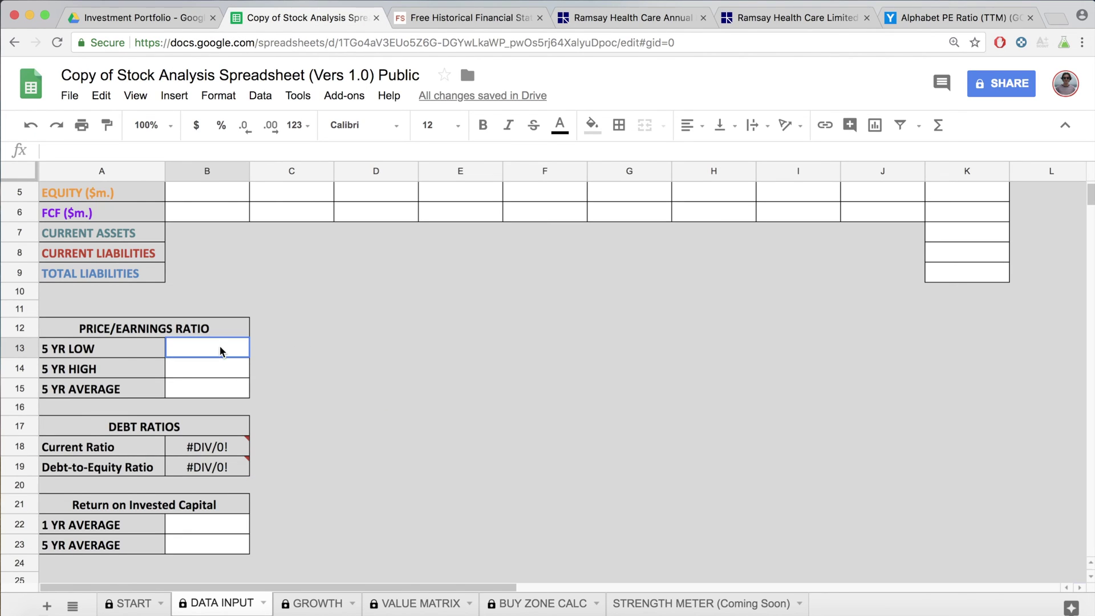
left_click_drag(213, 385, 215, 350)
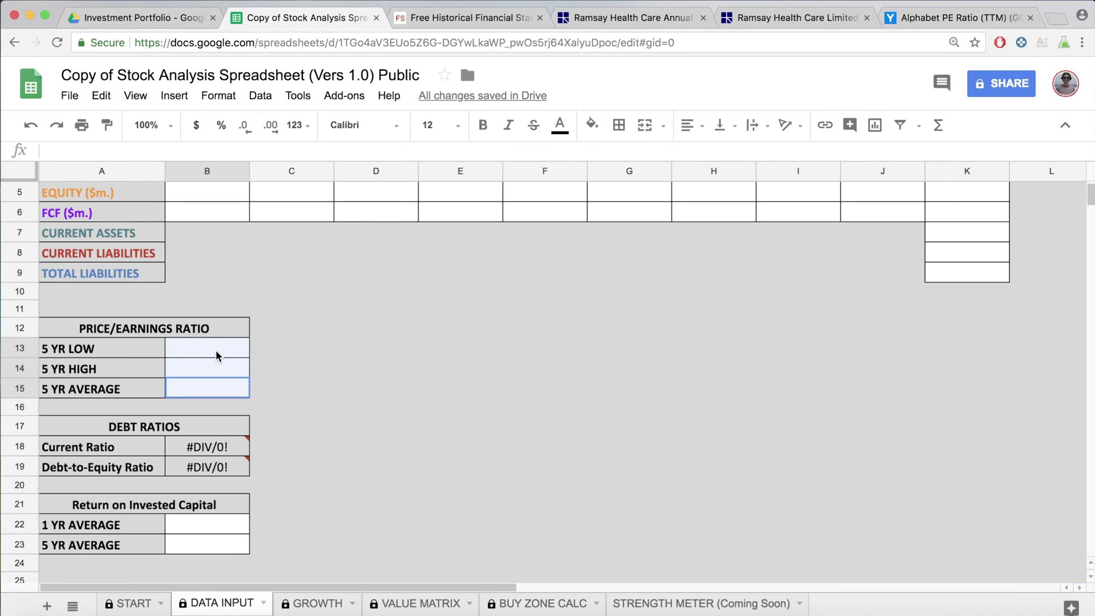
key("Right")
key("Right")
left_click(221, 510)
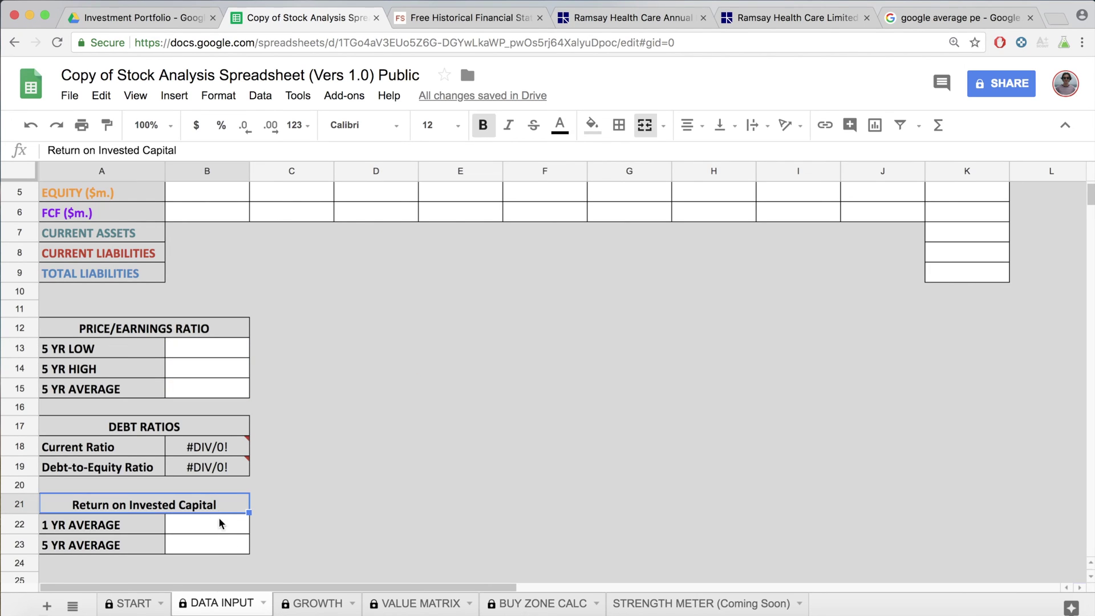
left_click_drag(218, 524, 218, 538)
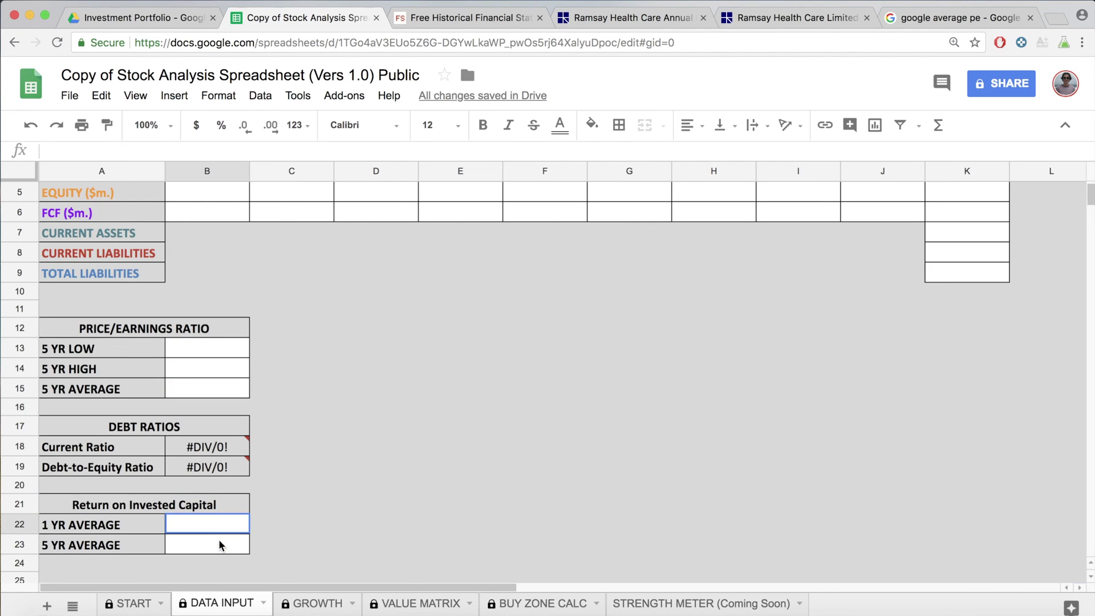
left_click(925, 13)
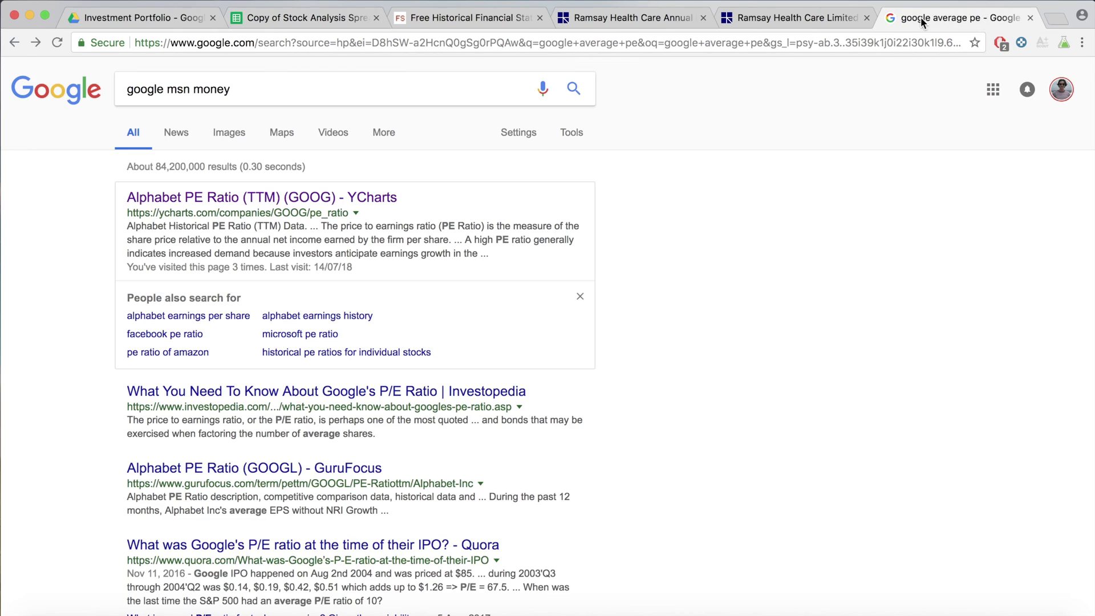
Step: Search 'google msn money' and open the MSN Money GOOG stock quote for Alphabet Inc
double_click(137, 90)
left_click(231, 89)
key("Return")
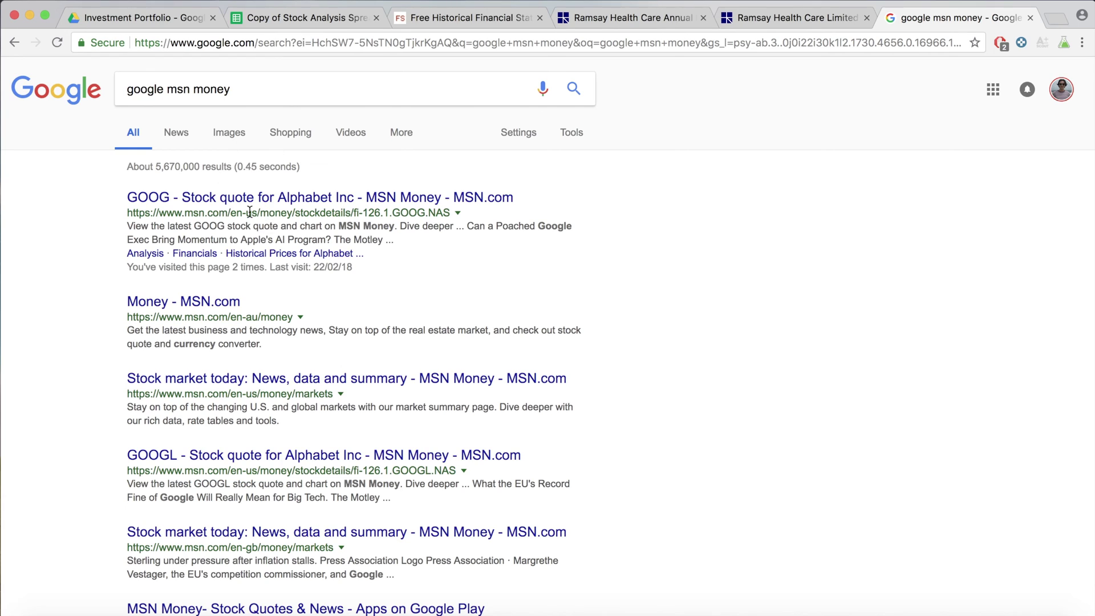
left_click(174, 198)
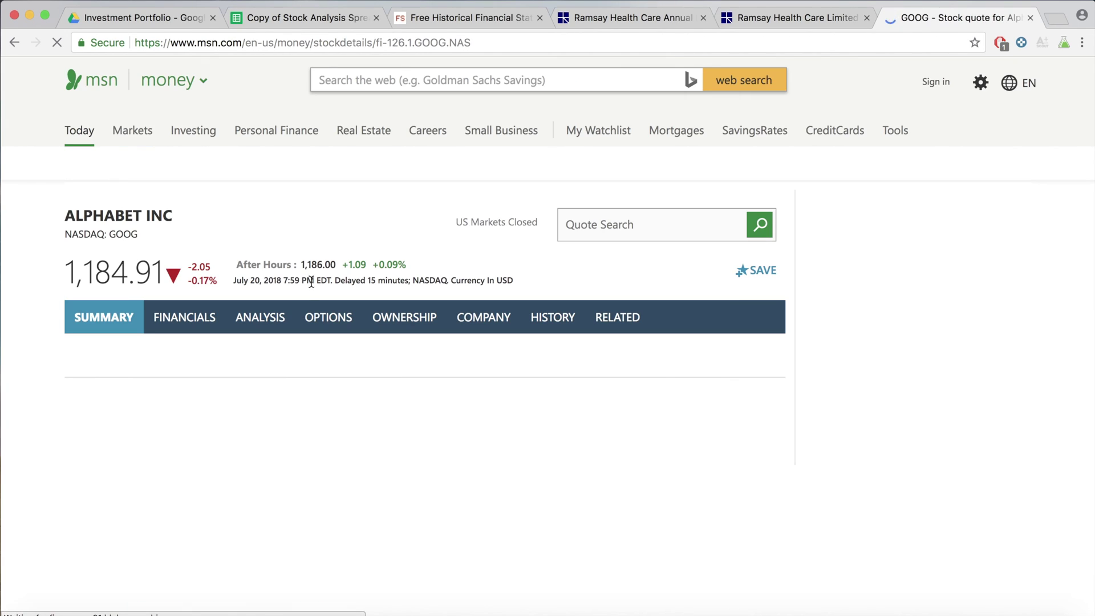
Step: Highlight GOOG's Return on Capital 9.93 and 5-year average 12.60, then return to the spreadsheet
left_click(266, 322)
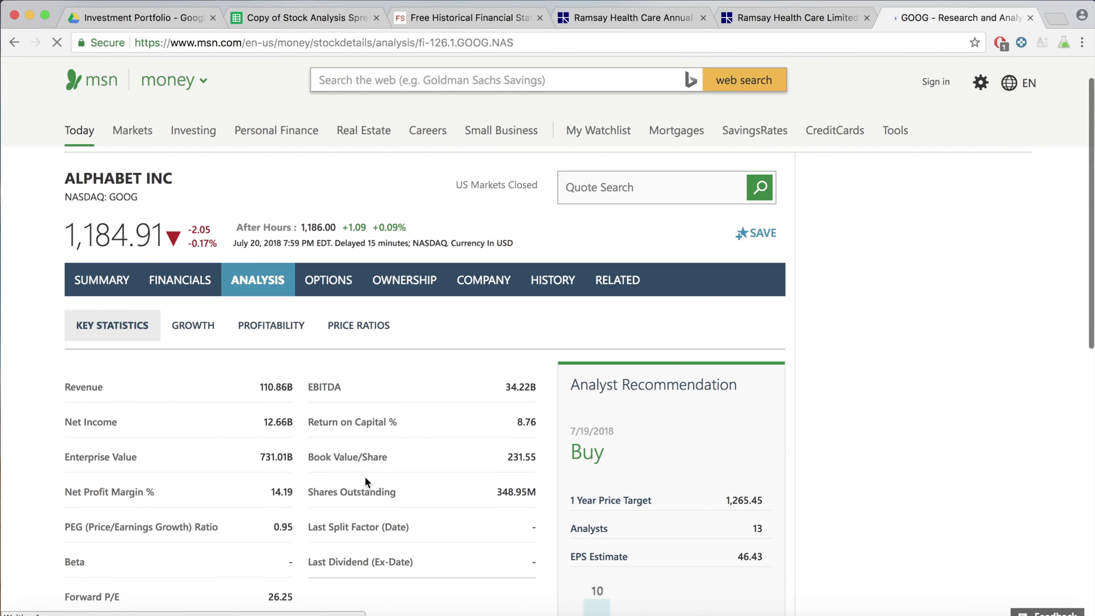
scroll(365, 476, "down", 8)
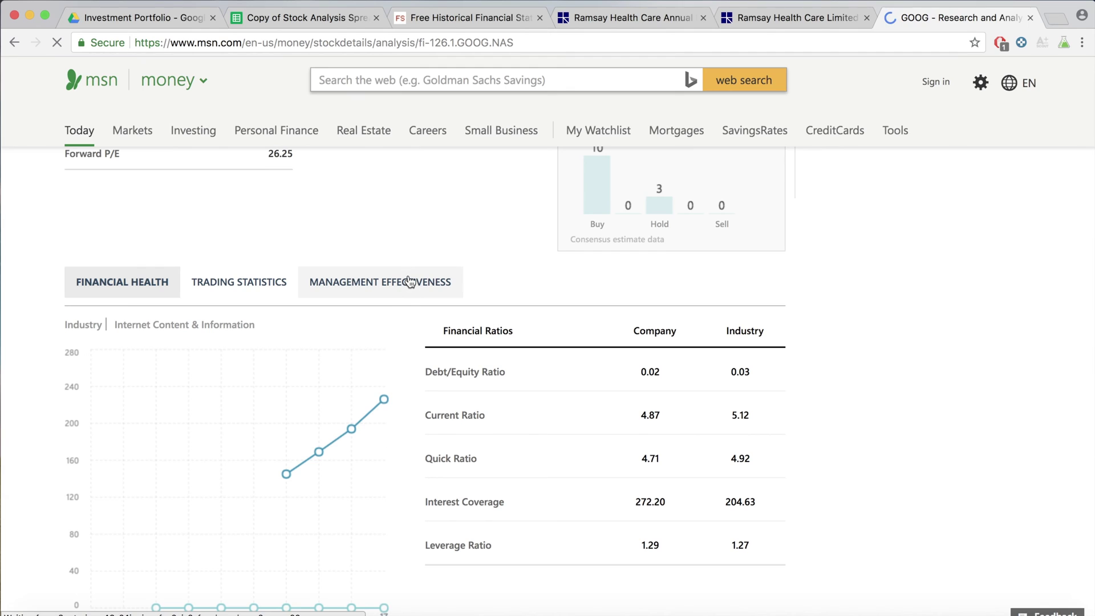
left_click(407, 285)
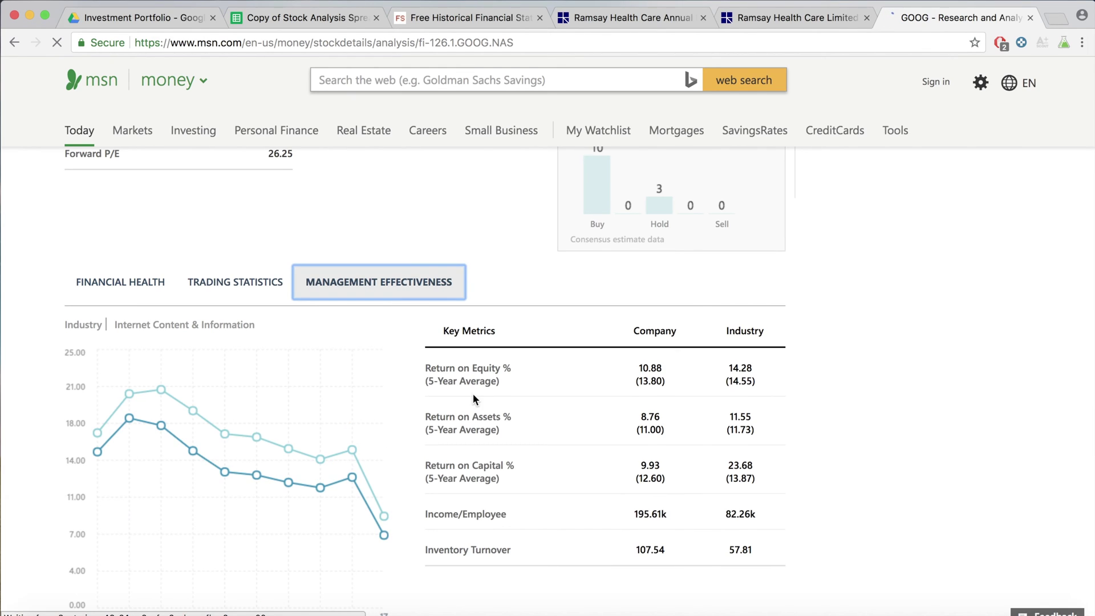
scroll(473, 393, "down", 2)
left_click_drag(425, 377, 508, 376)
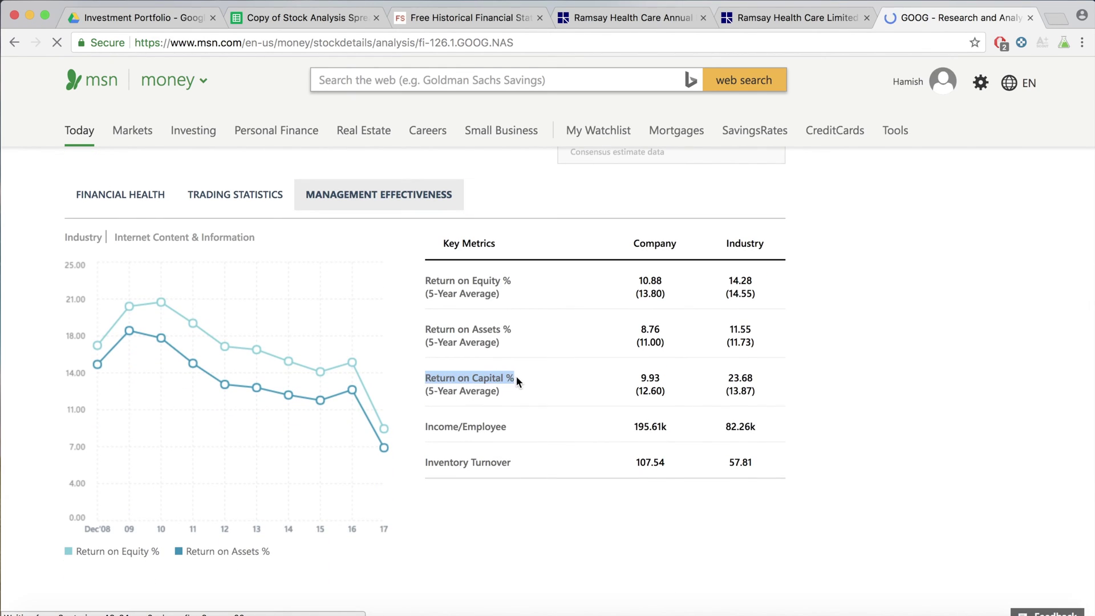
left_click(647, 377)
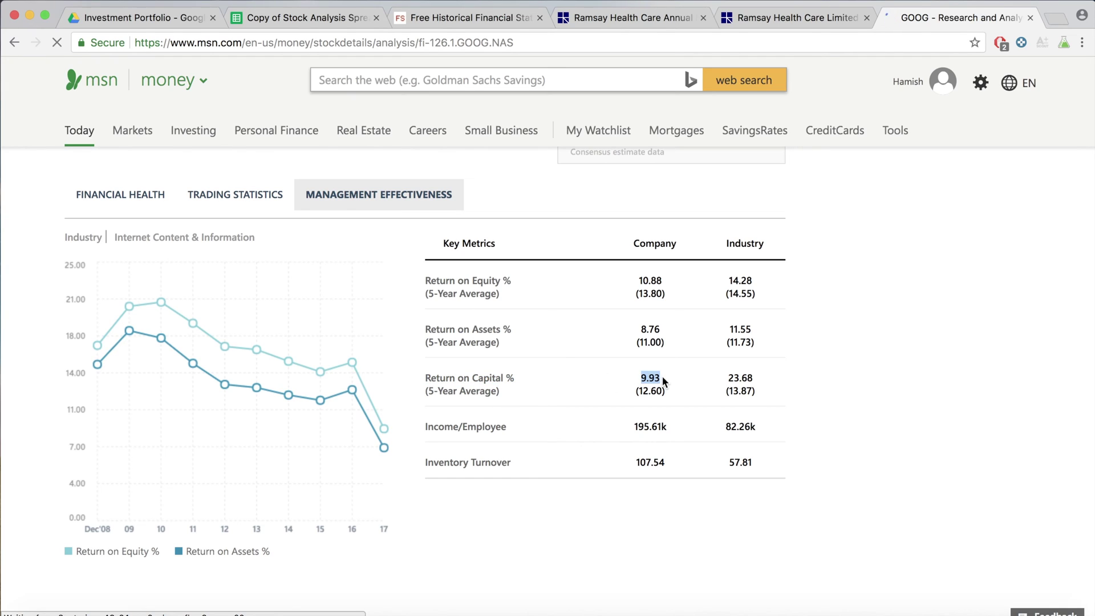
left_click_drag(425, 391, 501, 393)
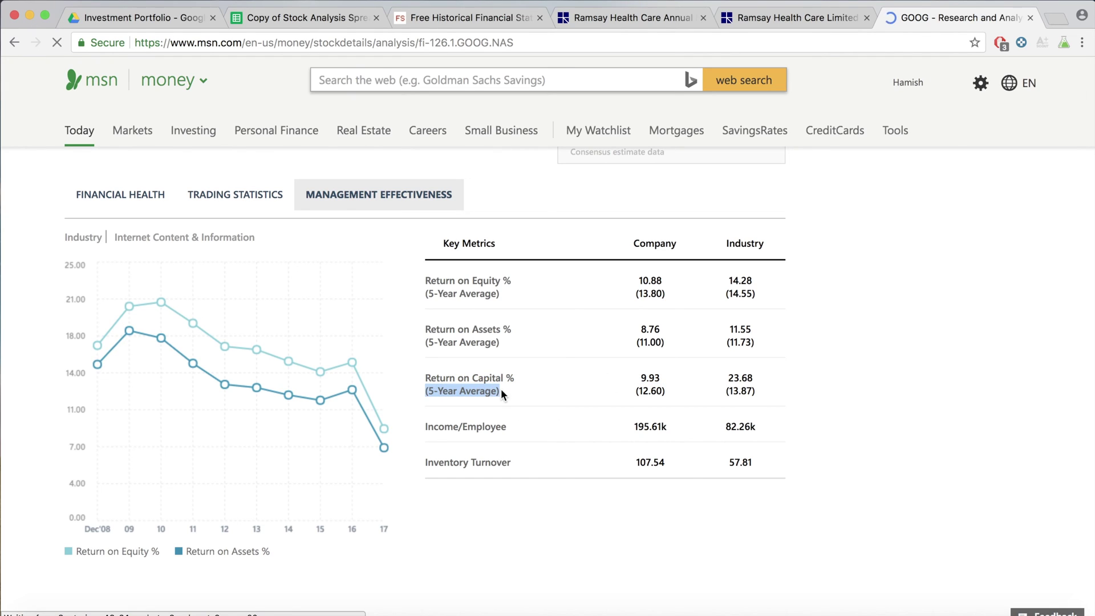
left_click_drag(636, 391, 662, 392)
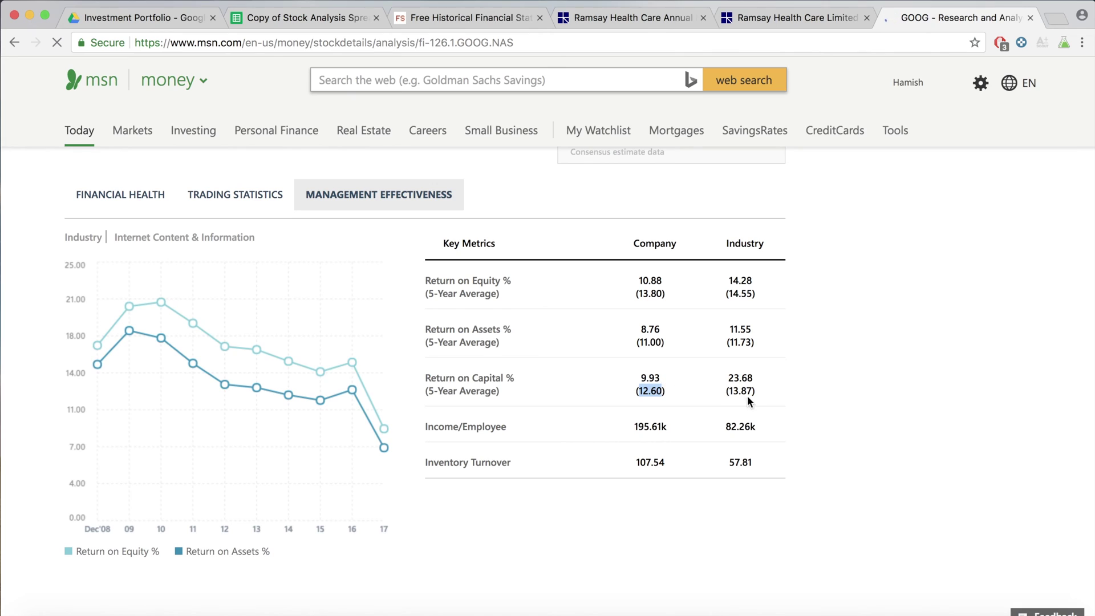
key("super+2")
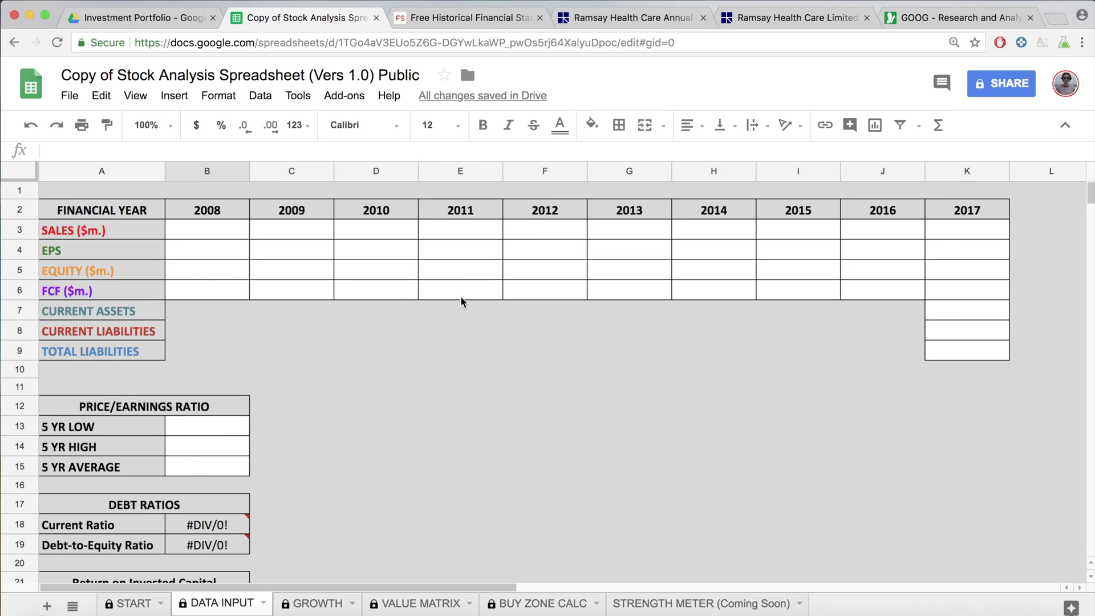
Step: Review GROWTH, then VALUE MATRIX's EPS (TTM) and TIME FRAME (Yrs) inputs, ending on BUY ZONE CALC
left_click(320, 603)
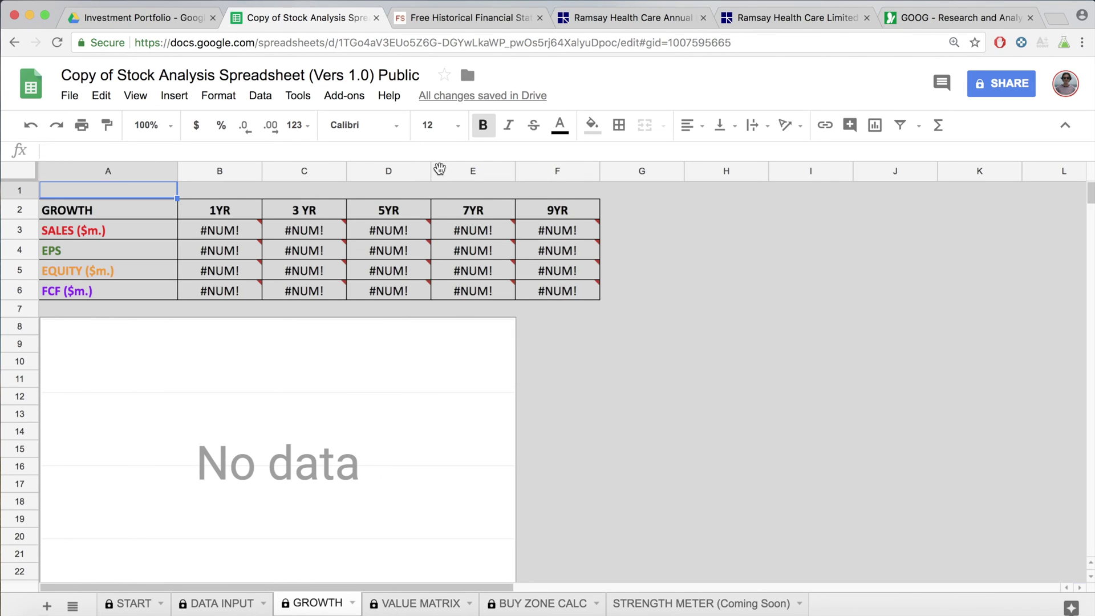
left_click(431, 609)
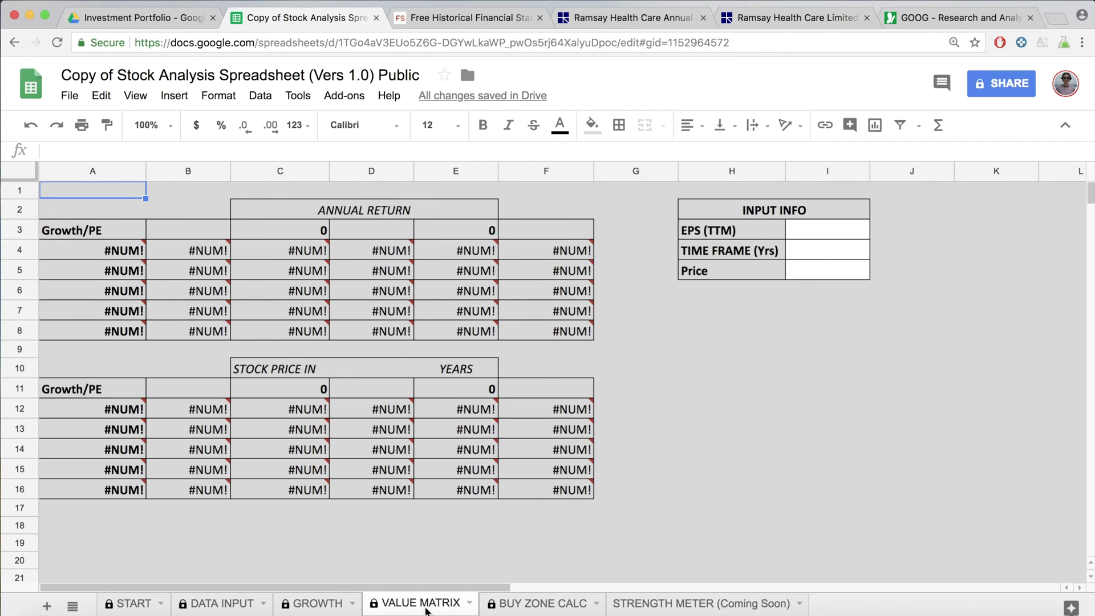
left_click(802, 231)
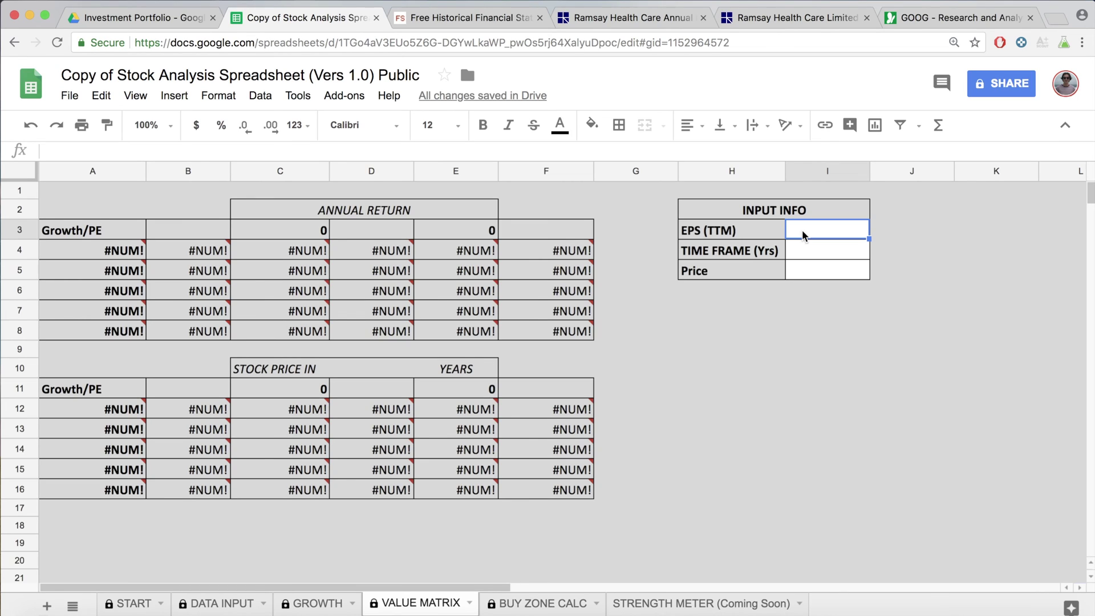
left_click(802, 251)
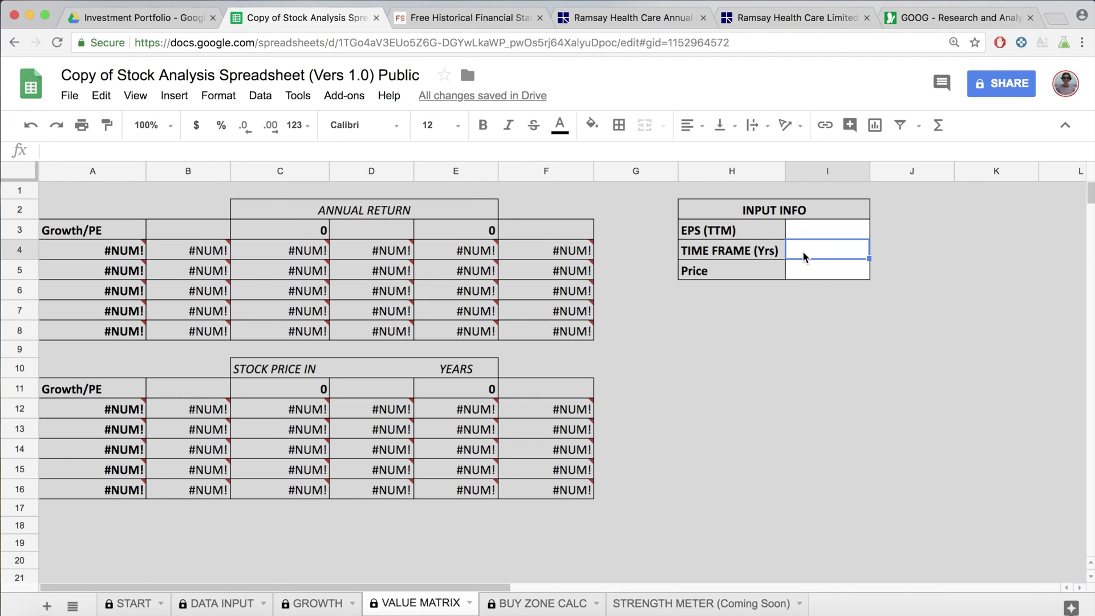
key("ctrl+shift+Page_Down")
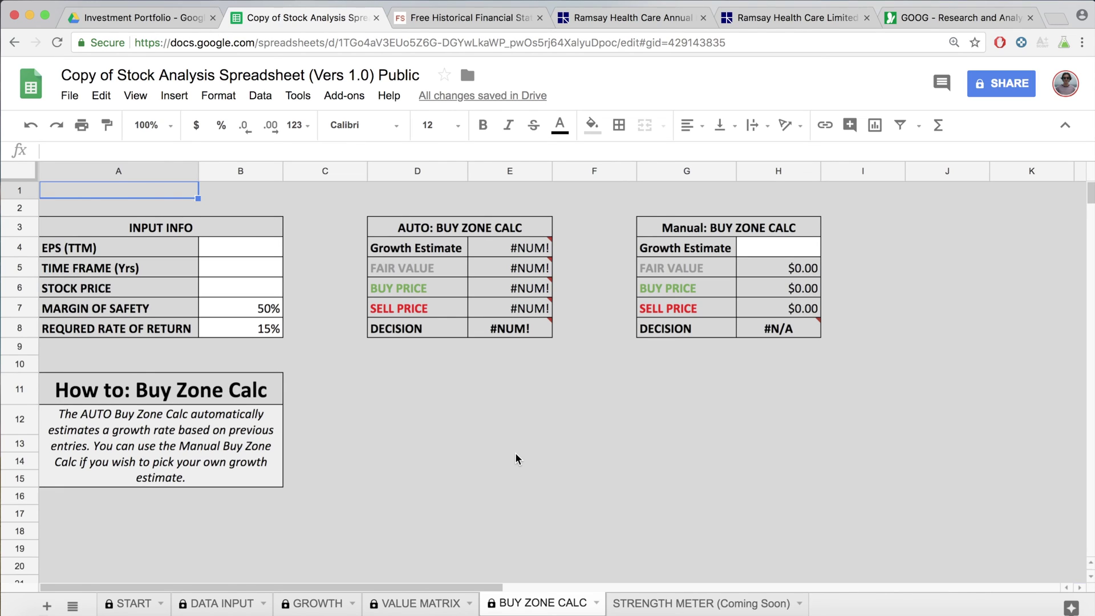
left_click(231, 302)
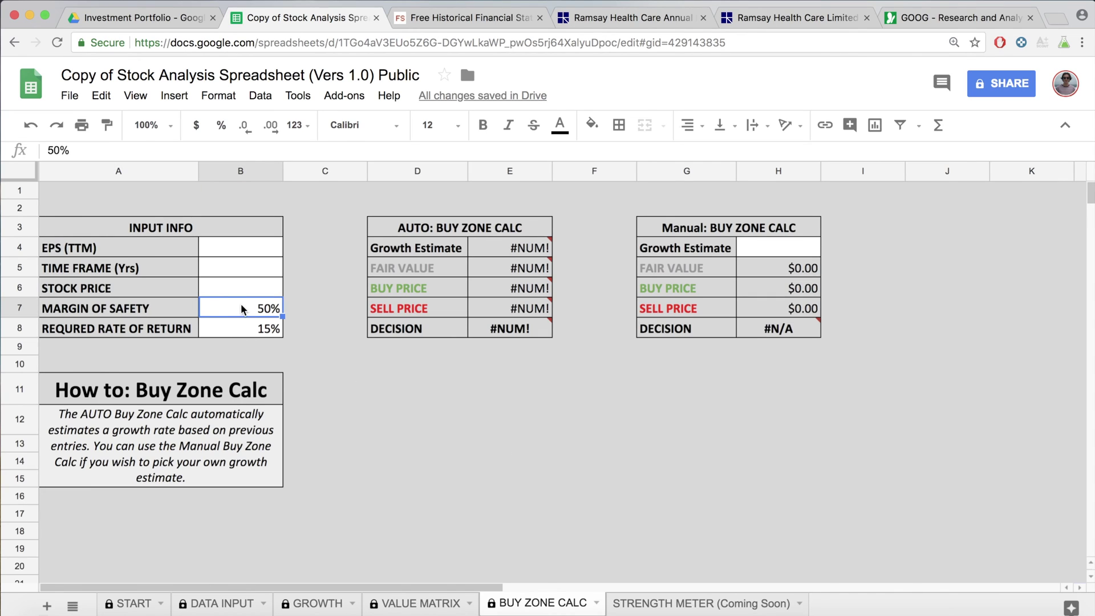
left_click(256, 334)
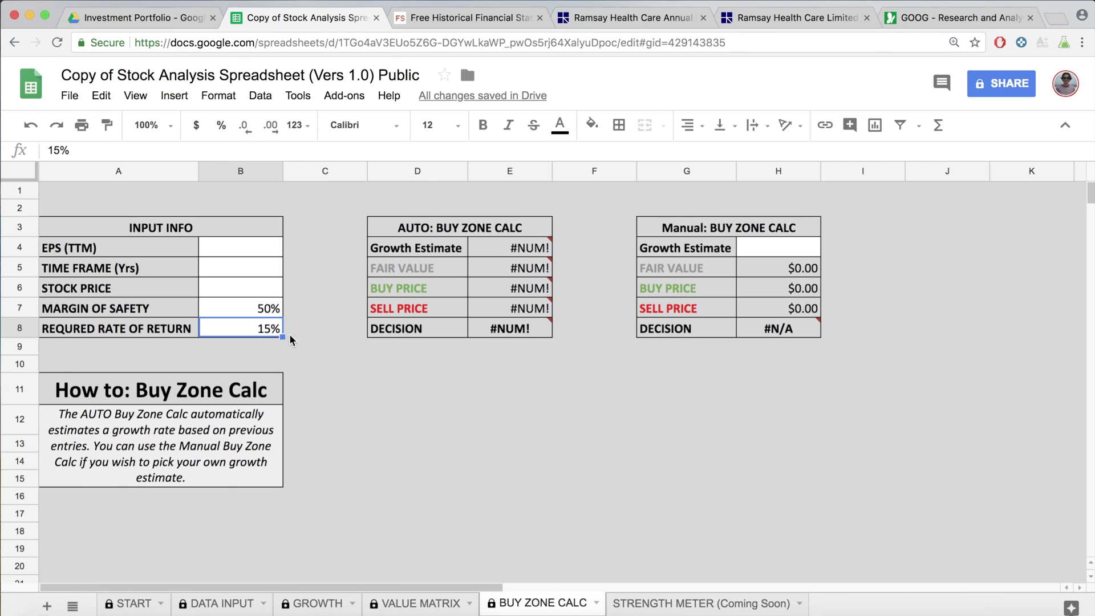
left_click(271, 307)
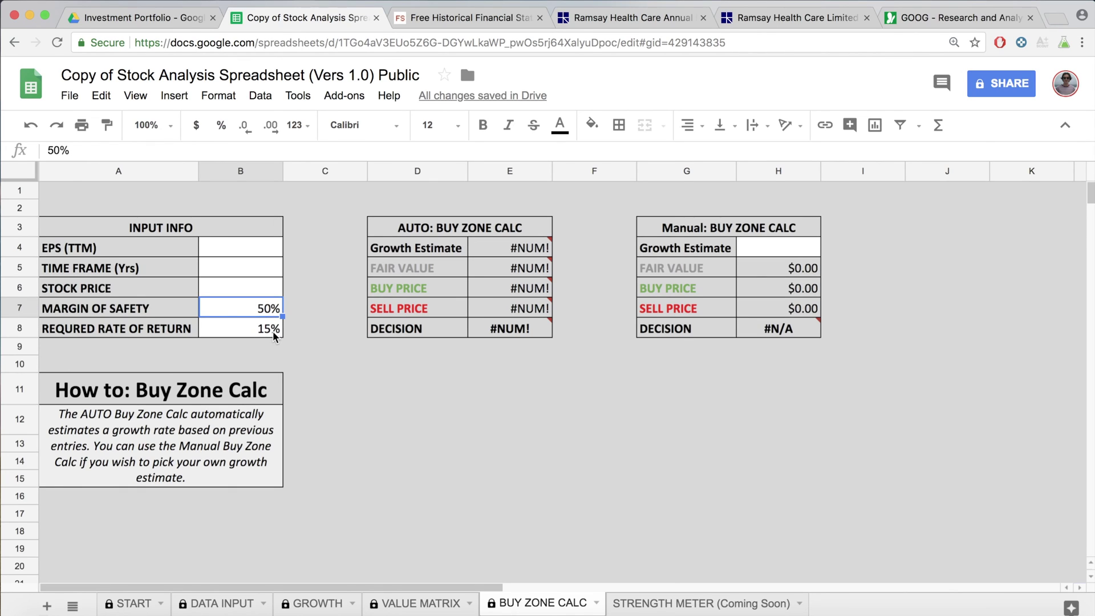
left_click(547, 386)
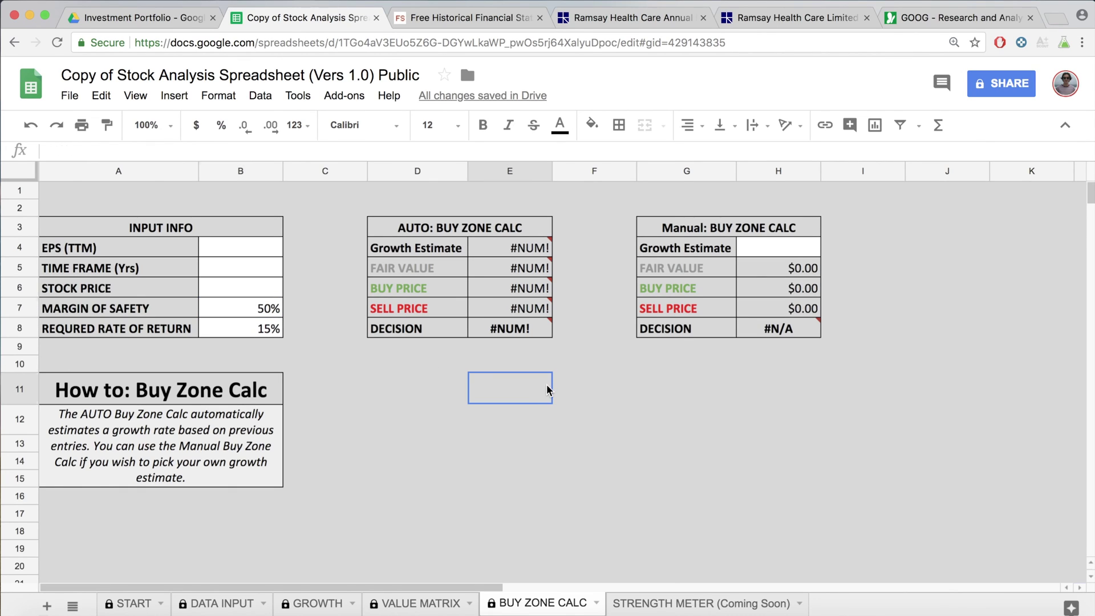
left_click(781, 249)
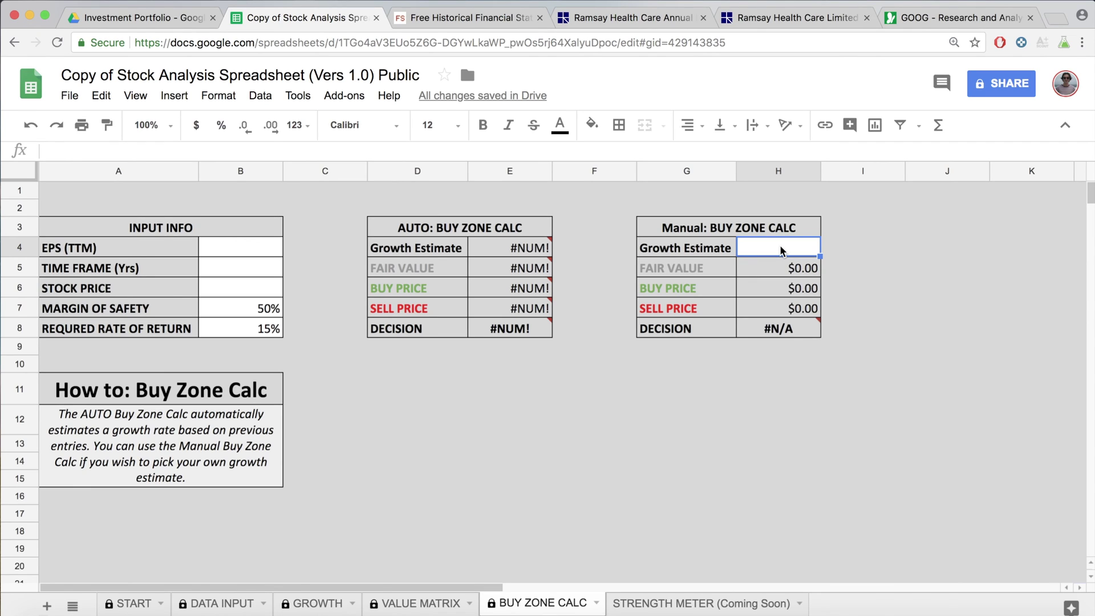
left_click(530, 248)
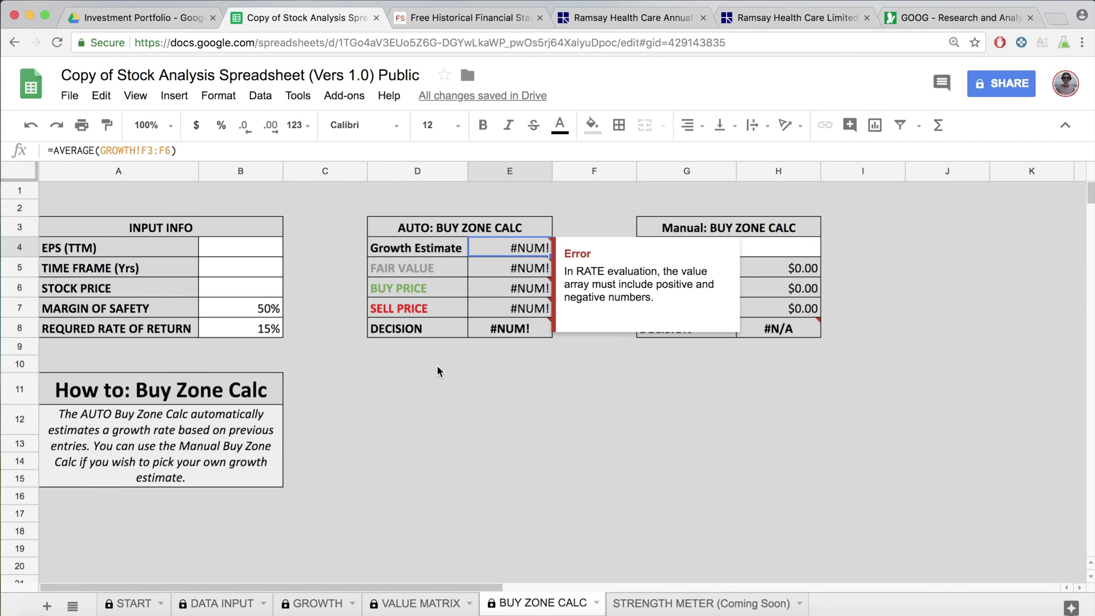
left_click(235, 603)
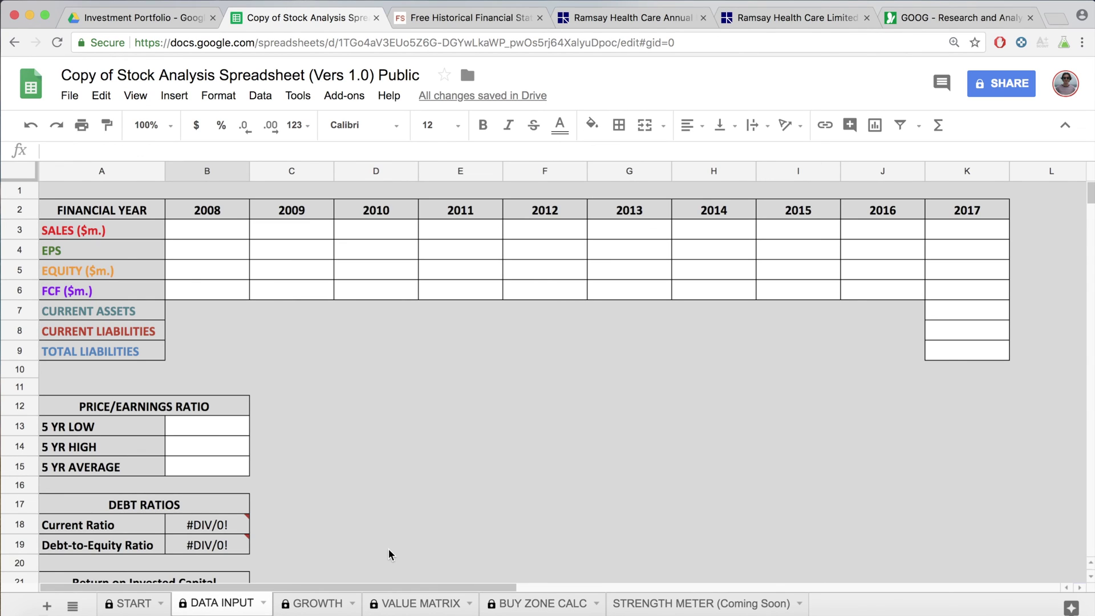